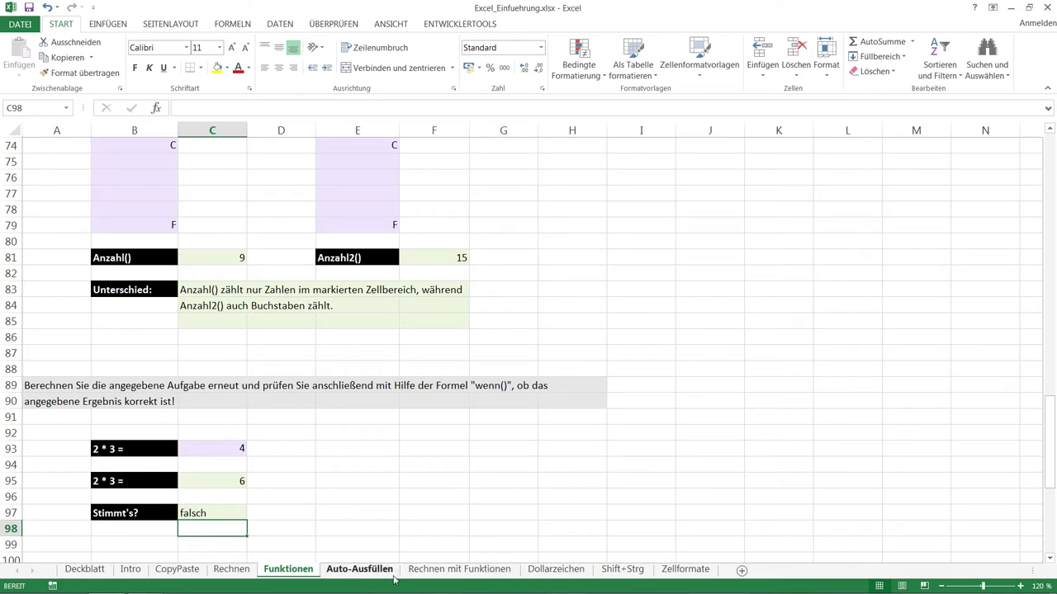
Switch to the Auto-Ausfüllen sheet with the 1–15 source matrix in B11:D15.
click(364, 569)
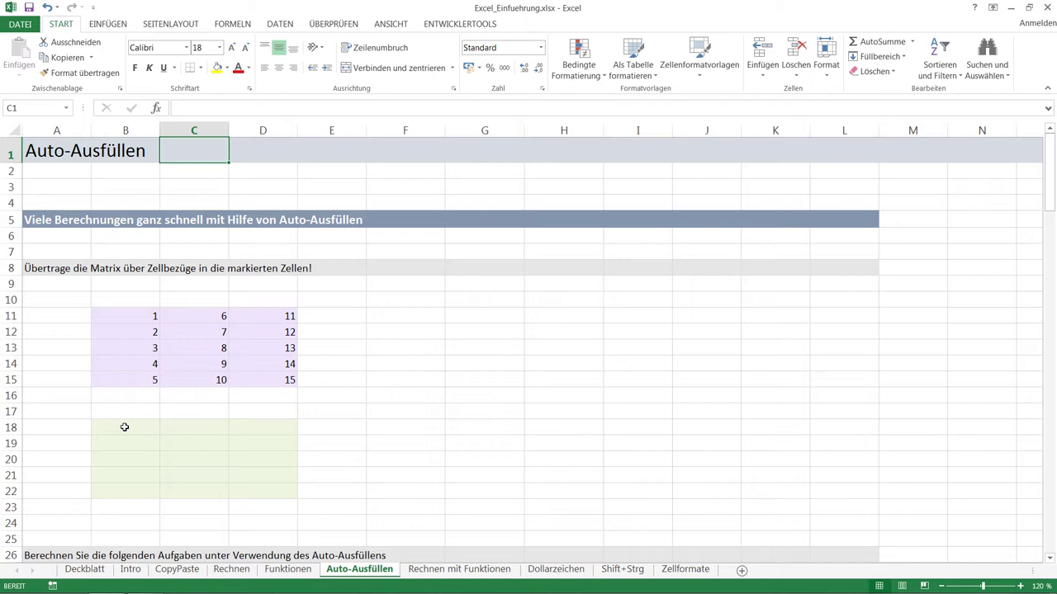
Enter the formula =B11 in cell B18 so it displays 1.
click(125, 427)
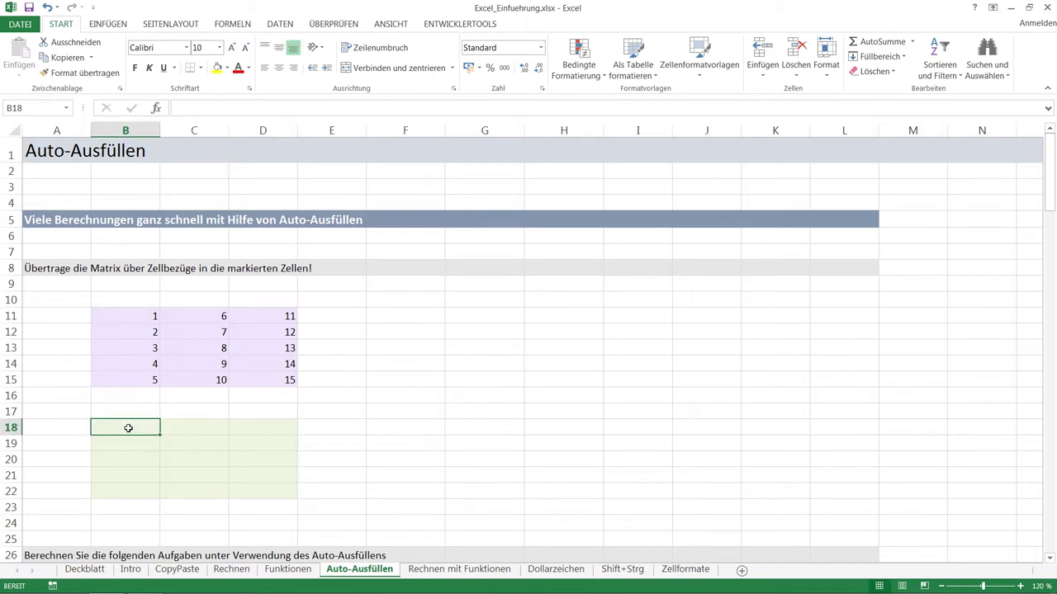
text(=)
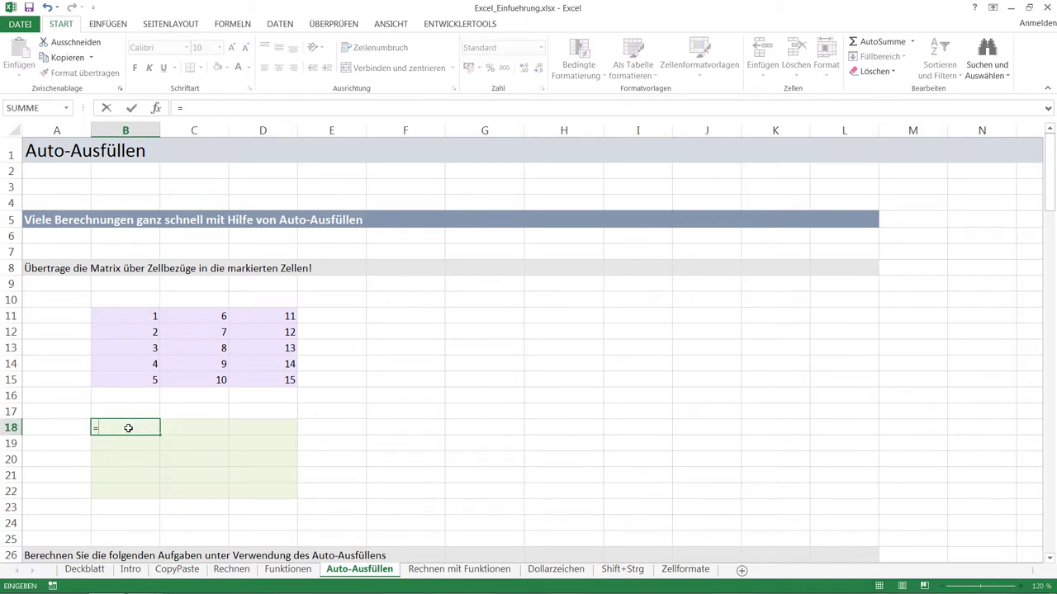
click(140, 319)
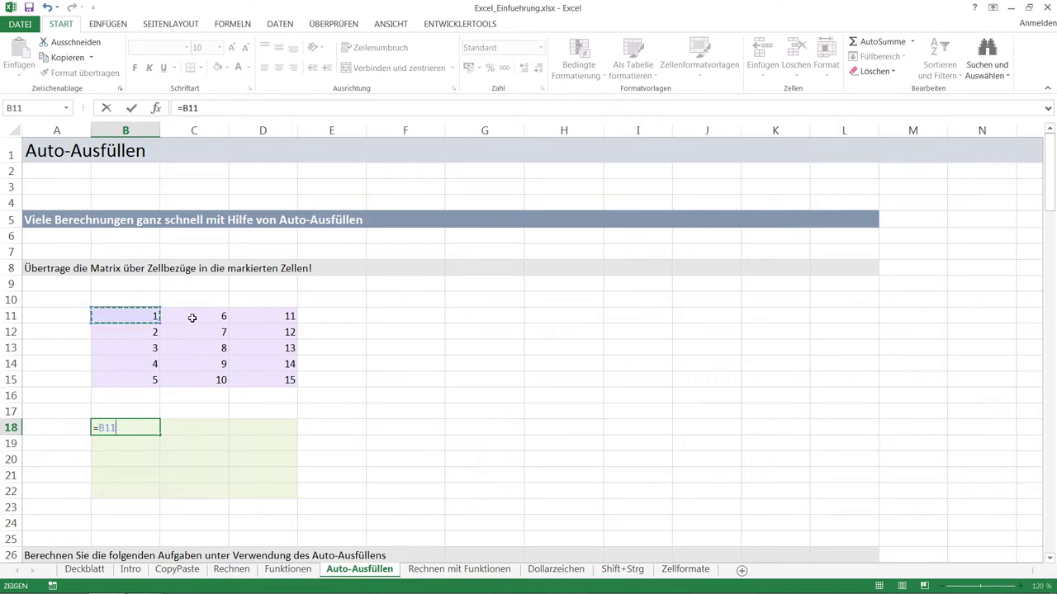
key(Return)
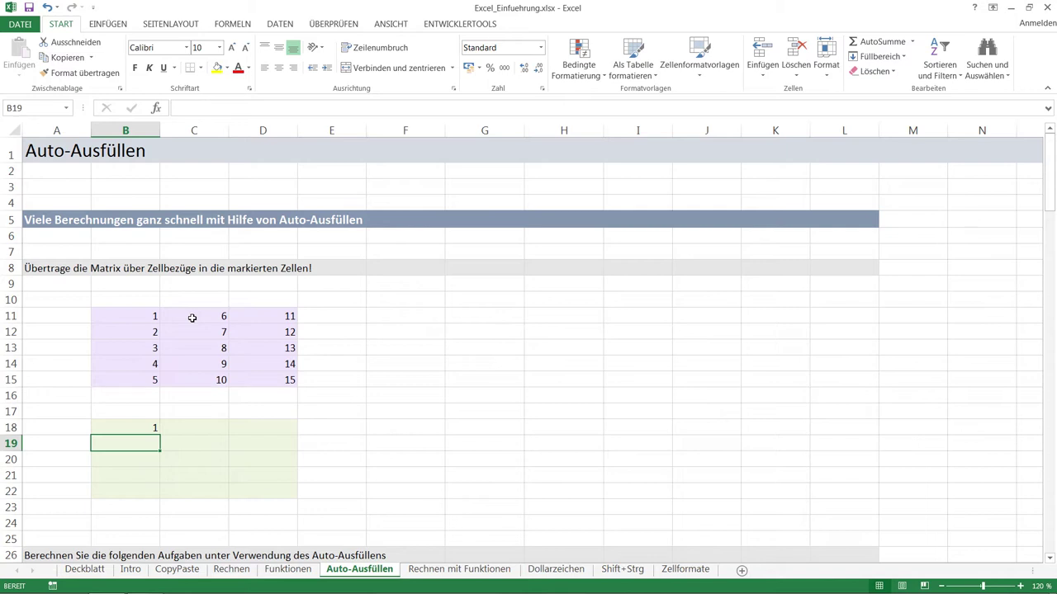
key(Up)
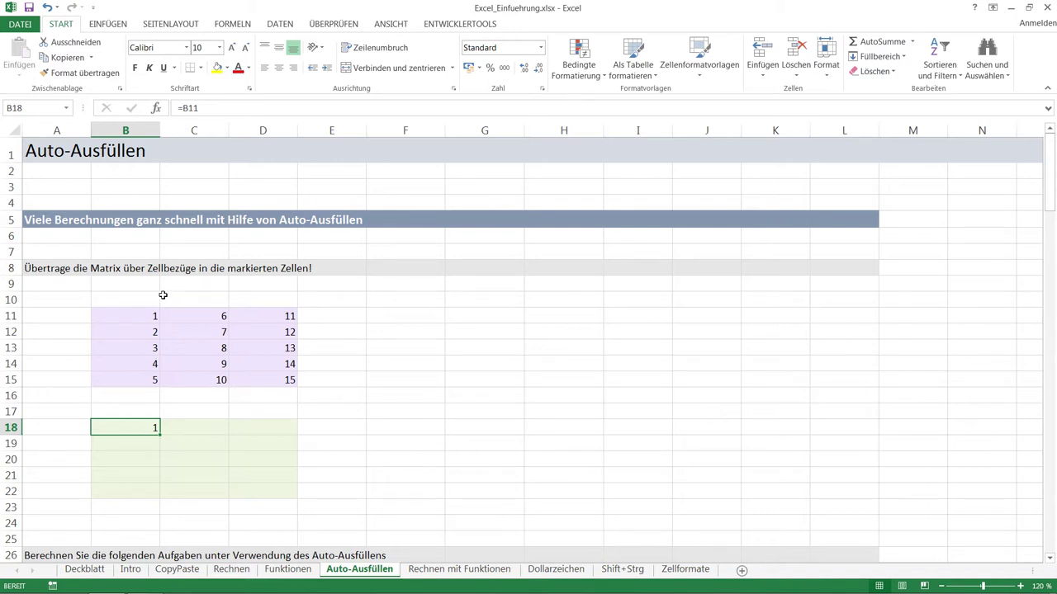
Change B11 to 99 and confirm the linked B18 also shows 99.
click(144, 317)
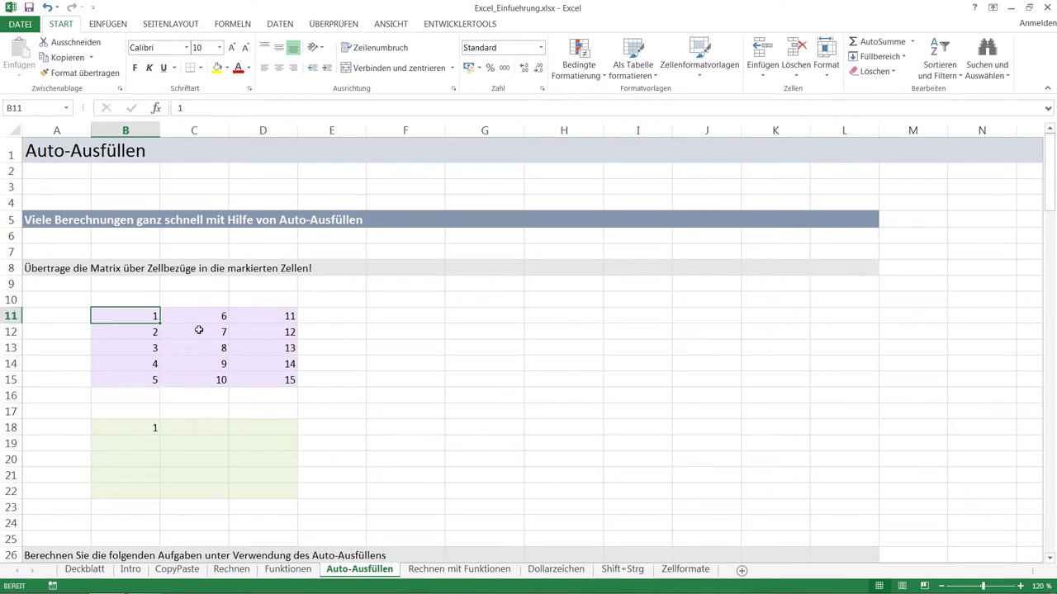
text(99)
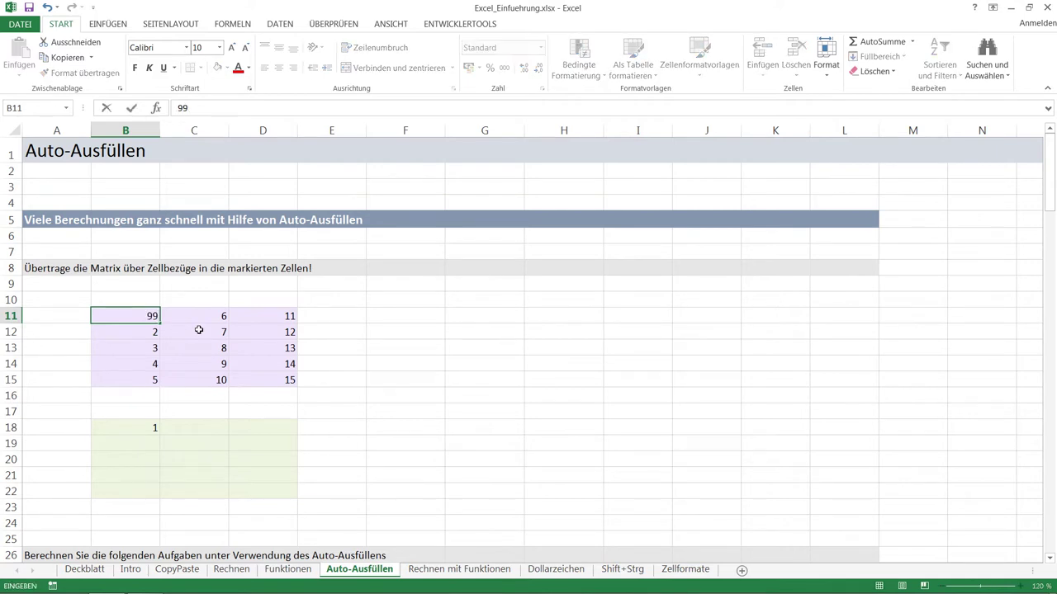
key(Return)
key(Down)
key(Down)
key(Down)
key(Down)
key(Down)
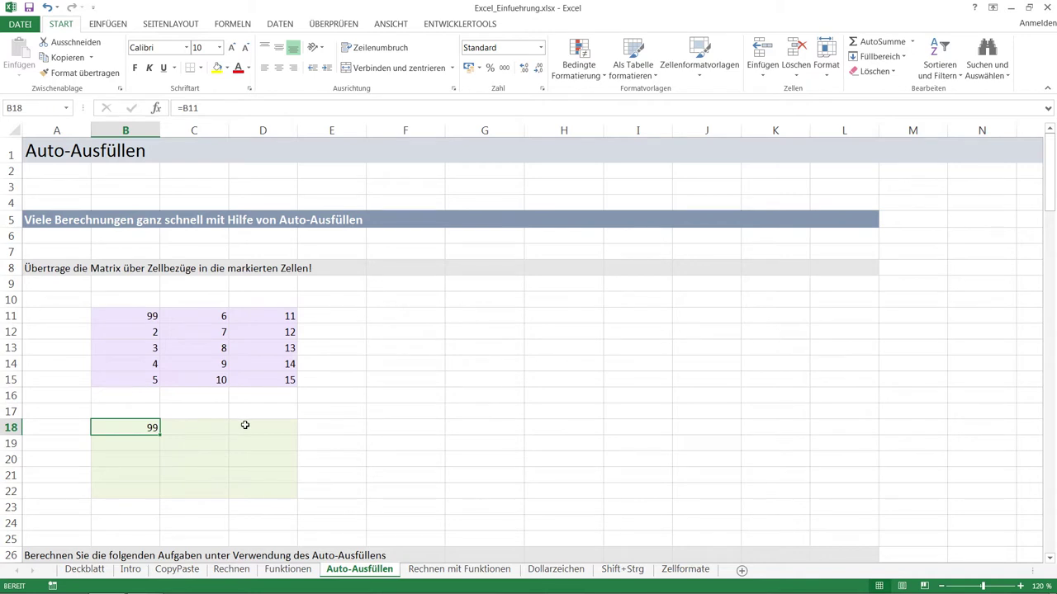
click(186, 428)
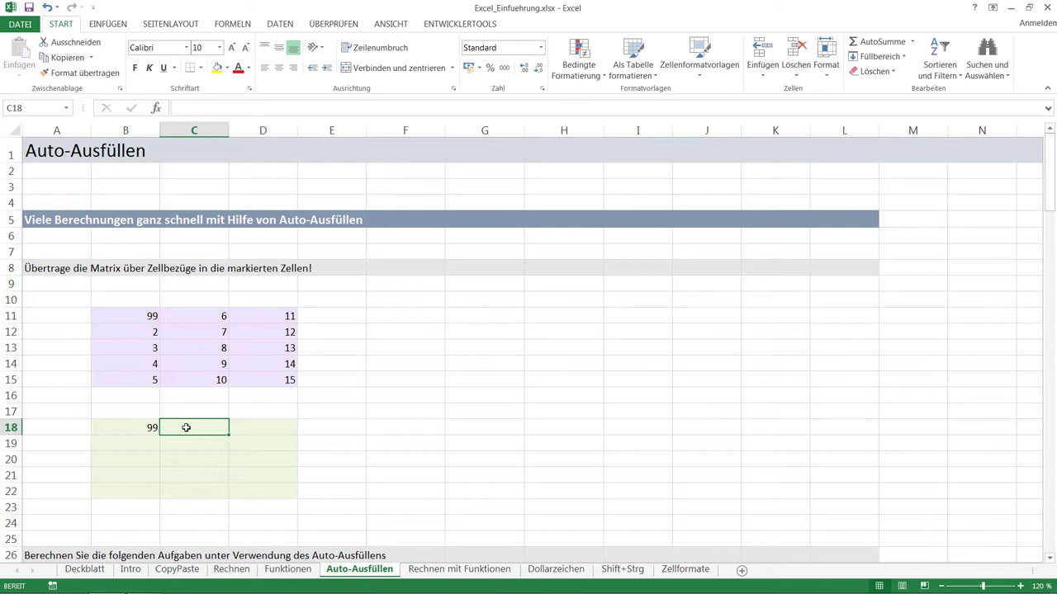
click(129, 427)
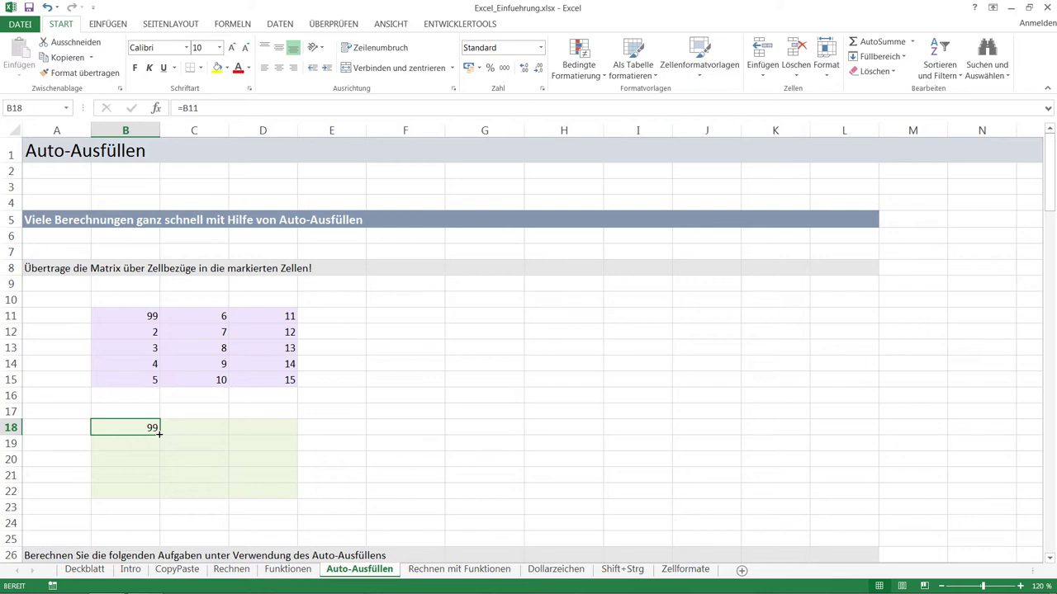
Autofill B18's reference right to D18 and verify C18 holds =C11 and D18 =D11.
drag(160, 431, 159, 431)
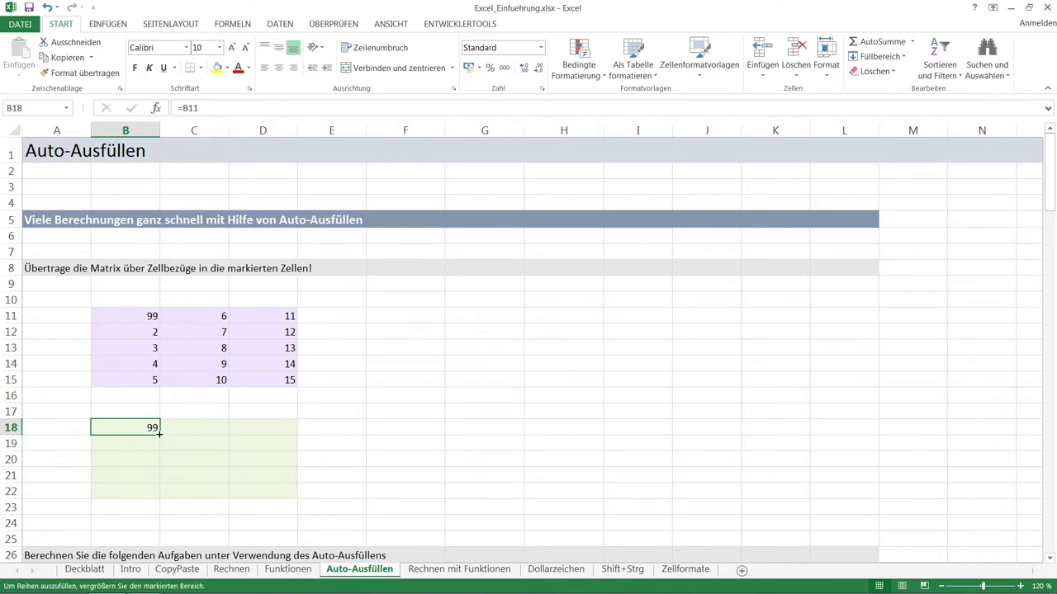
drag(159, 431, 276, 427)
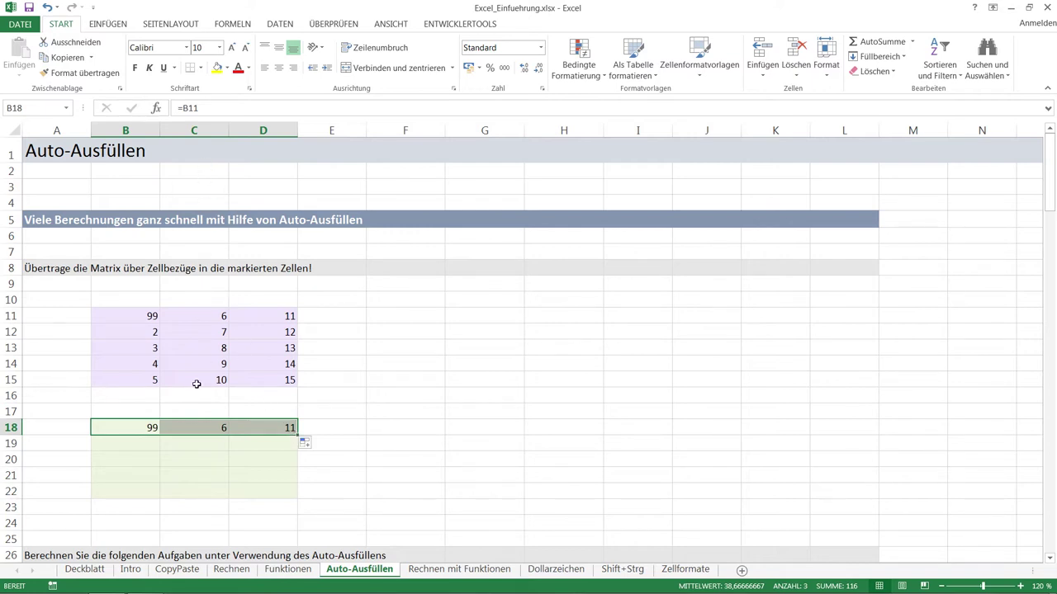
click(193, 426)
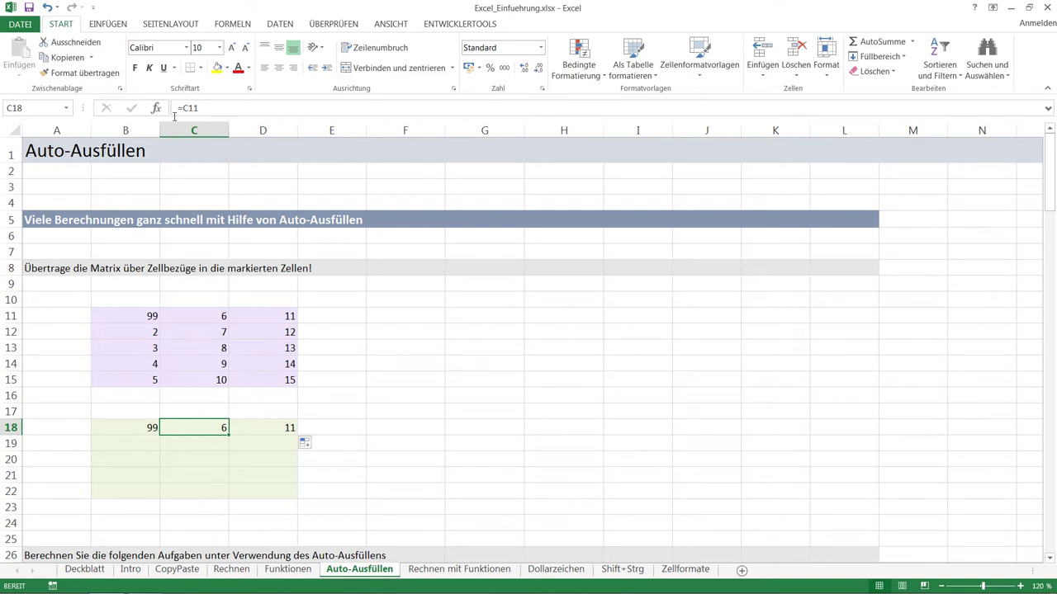
click(137, 427)
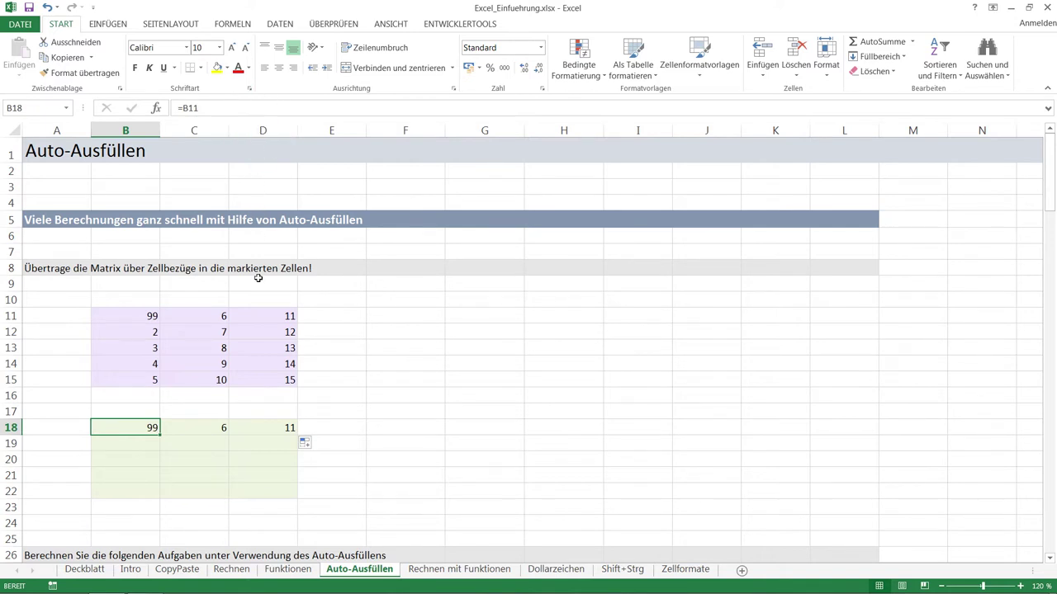
click(270, 429)
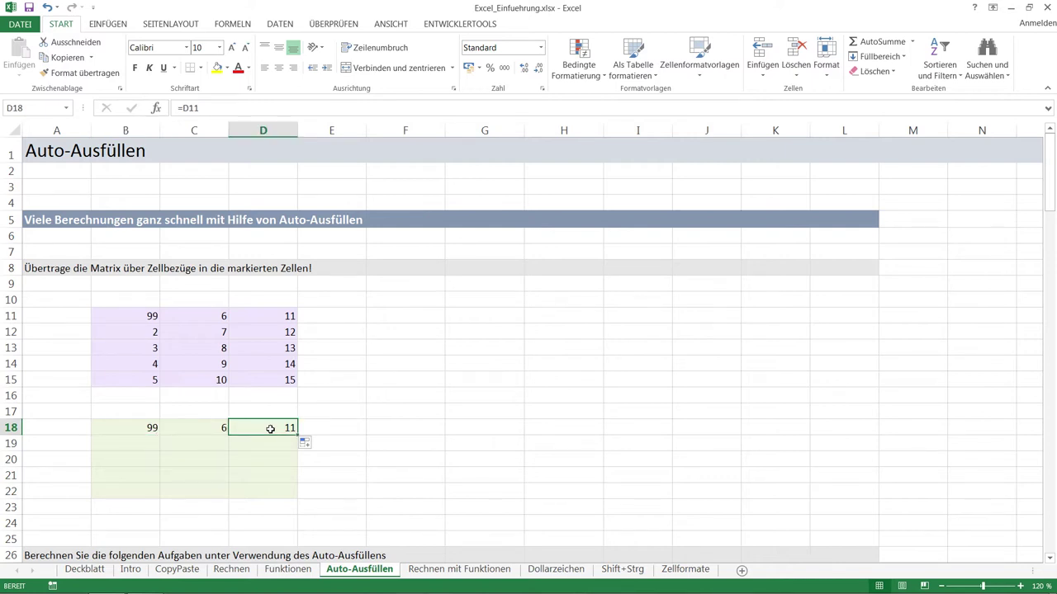
key(Left)
key(Left)
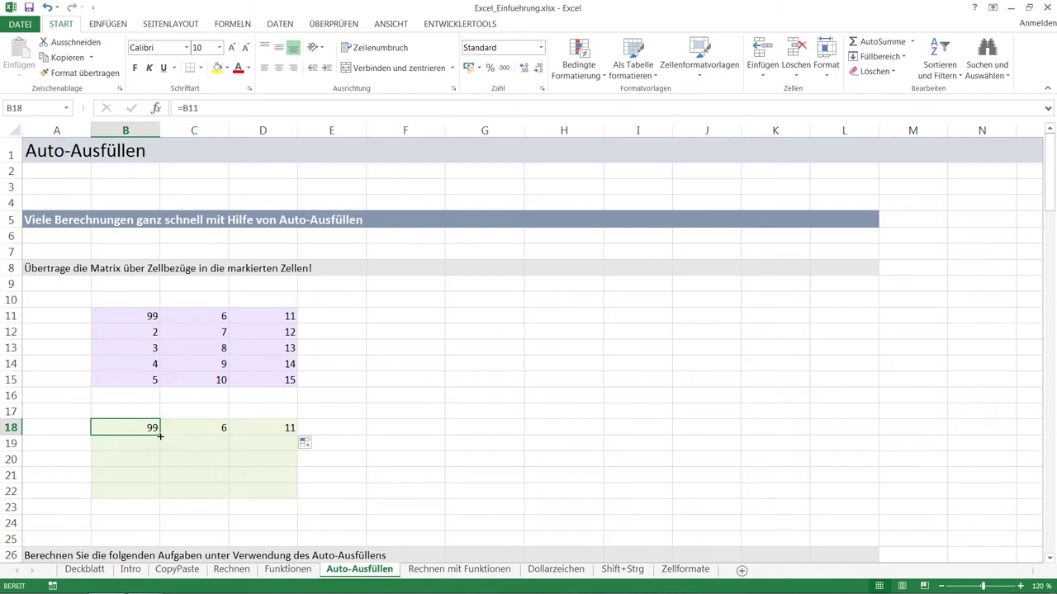
Autofill the B18:D18 references down to row 22 and verify D22 holds =D15.
drag(160, 435, 270, 429)
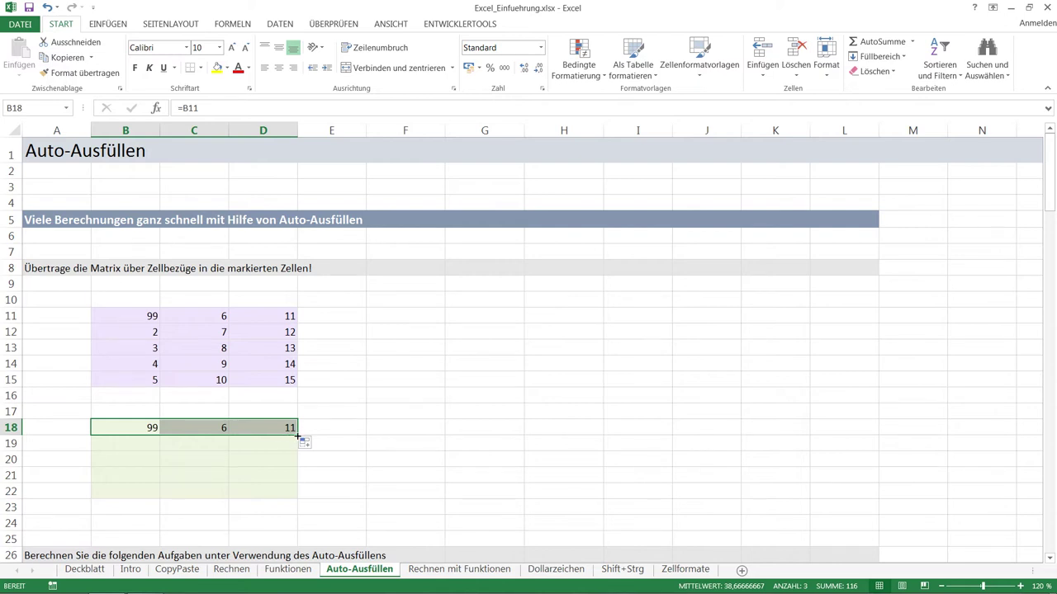
drag(297, 434, 287, 493)
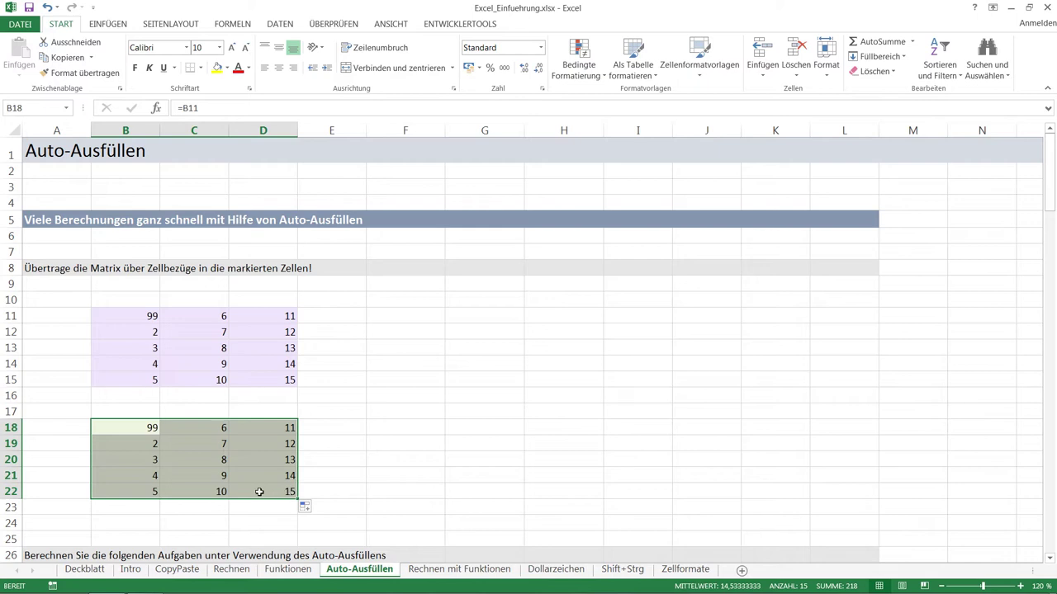
click(256, 493)
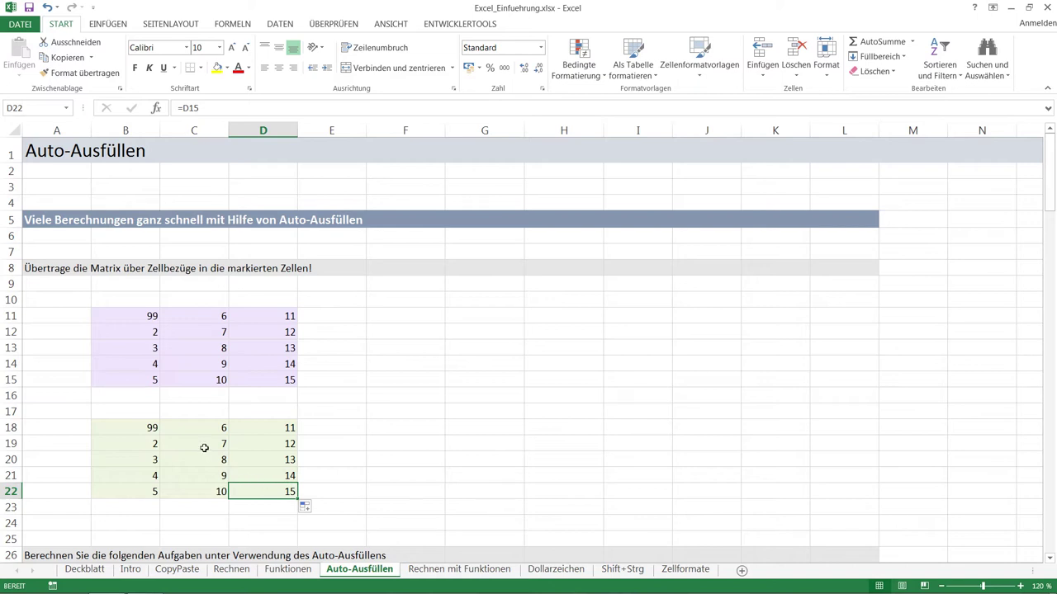
click(152, 429)
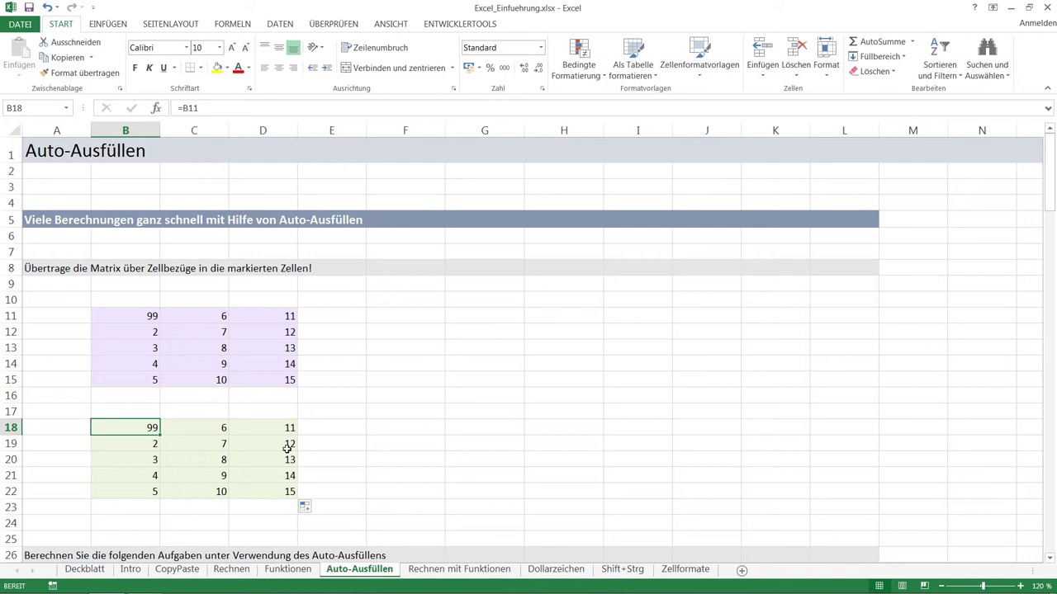
Enter the sum formula =B30+C30 in cell D30.
key(Down)
key(Down)
key(Down)
key(Down)
key(Down)
key(Down)
key(Down)
key(Down)
key(Down)
key(Down)
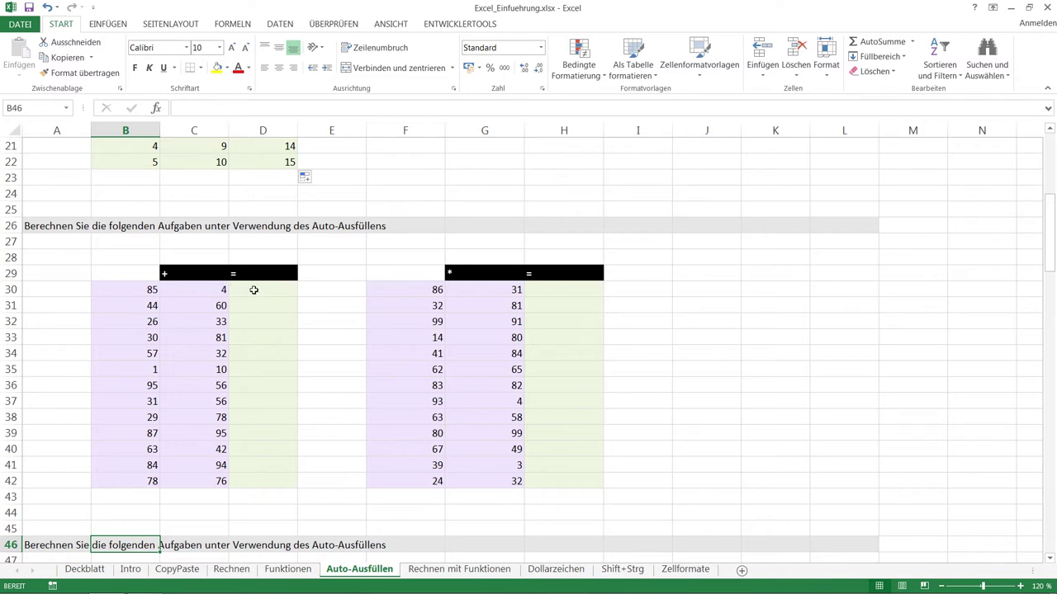
click(253, 290)
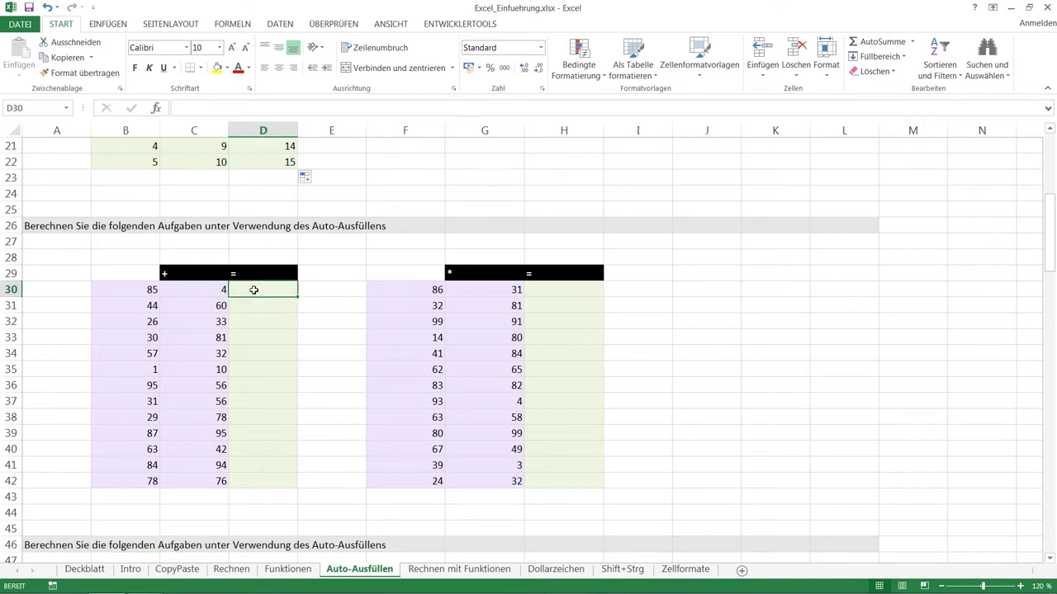
text(=)
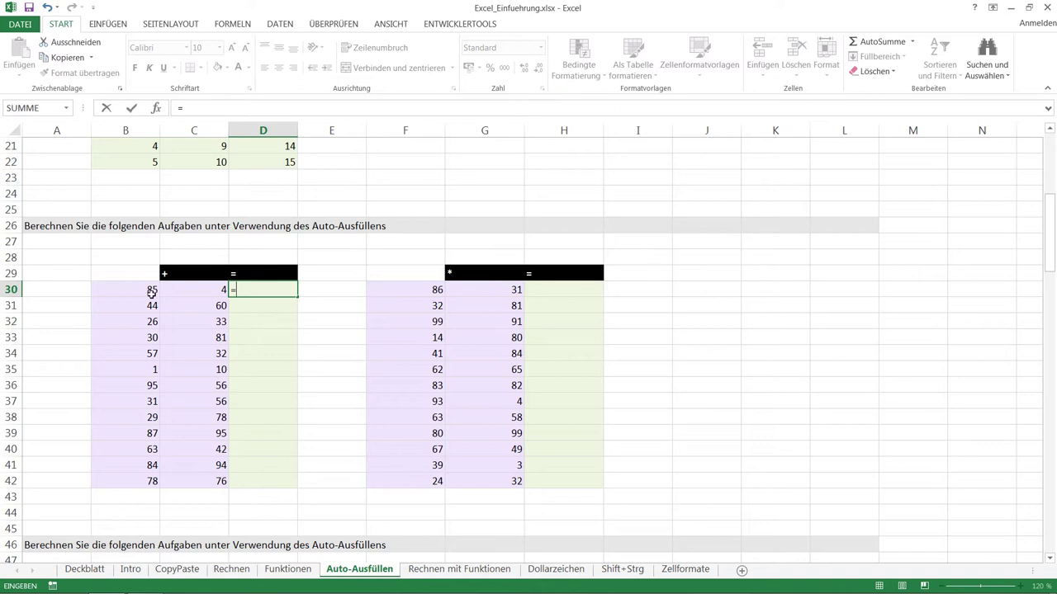
click(152, 293)
text(+)
click(184, 289)
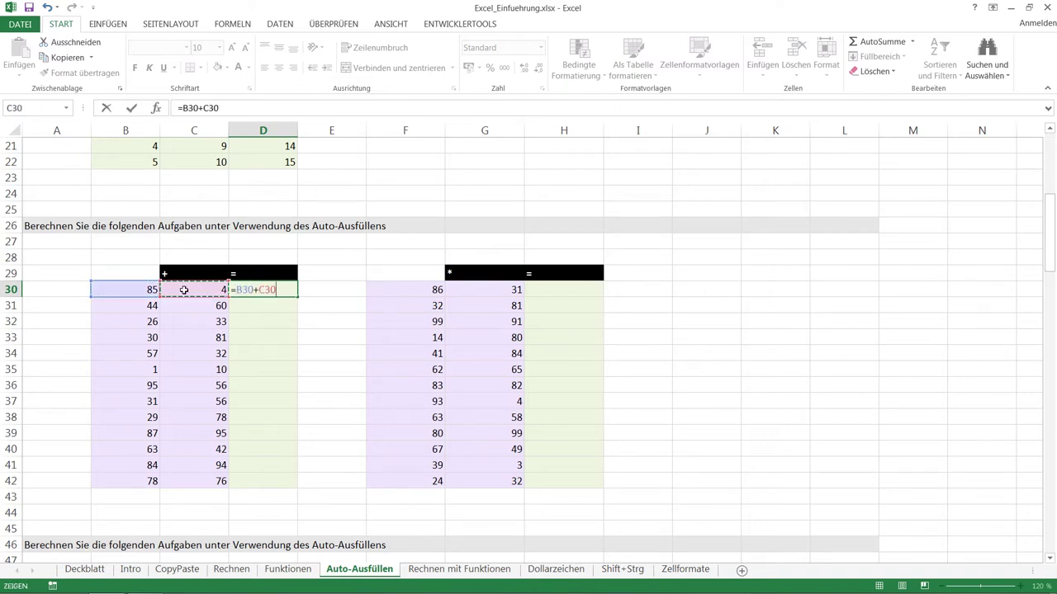
key(Return)
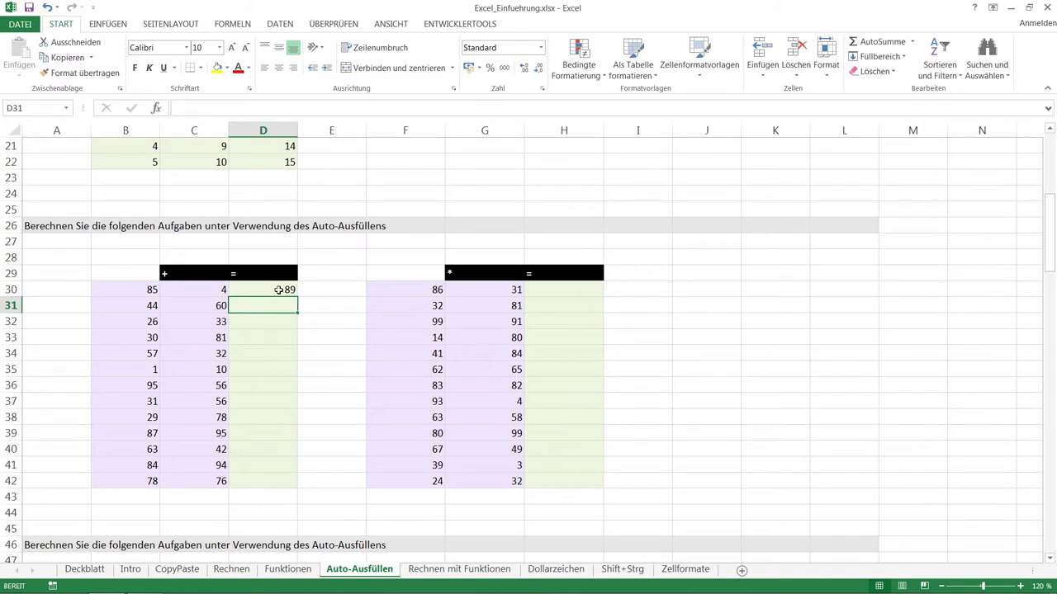
Autofill the D30 sum down to D42 and check D42 holds =B42+C42 giving 154.
click(279, 289)
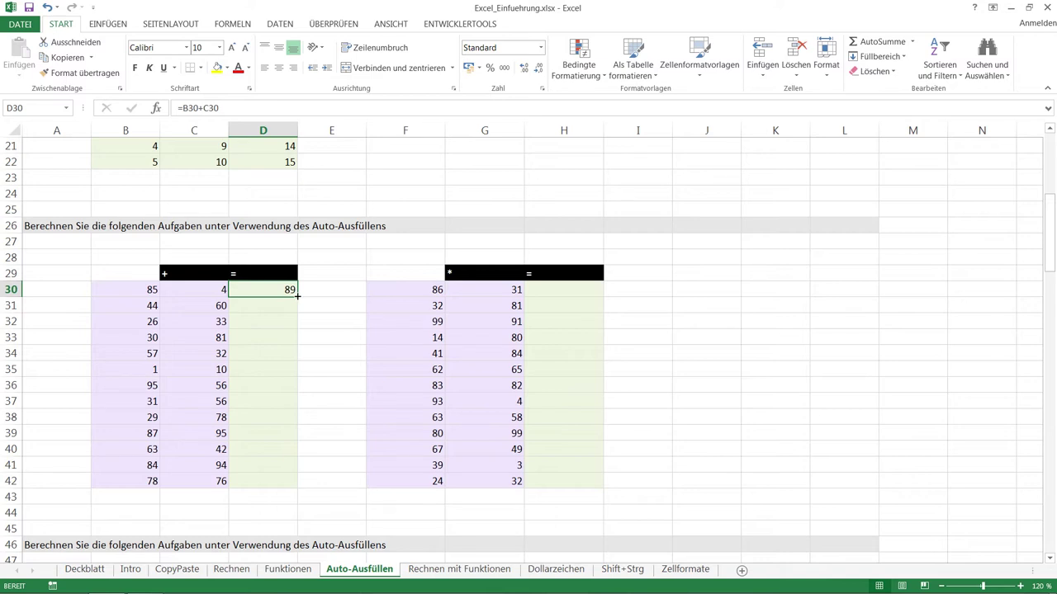
drag(297, 296, 289, 384)
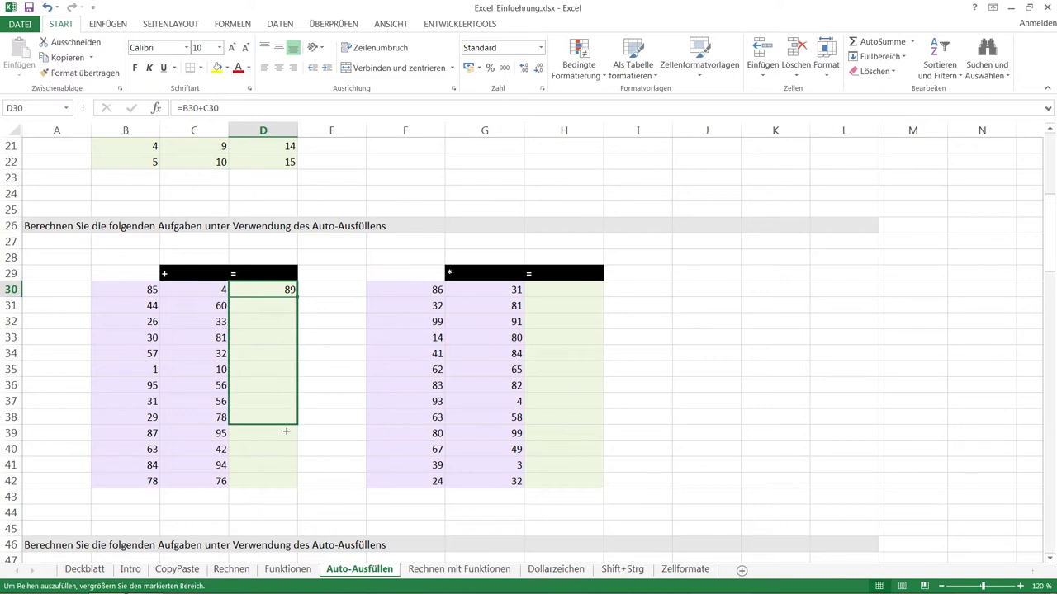
drag(288, 385, 280, 484)
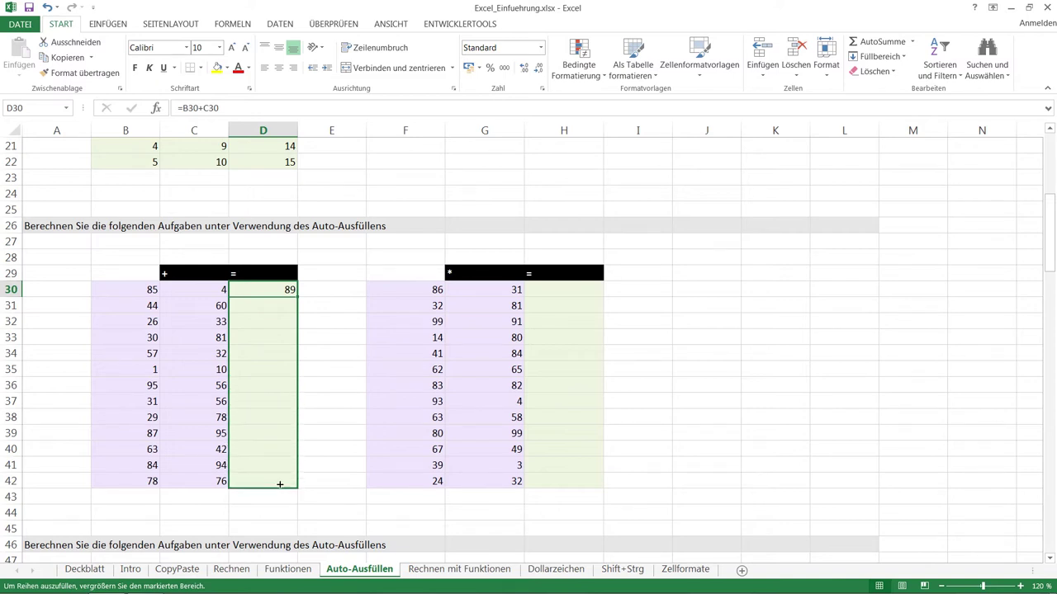
drag(280, 484, 280, 484)
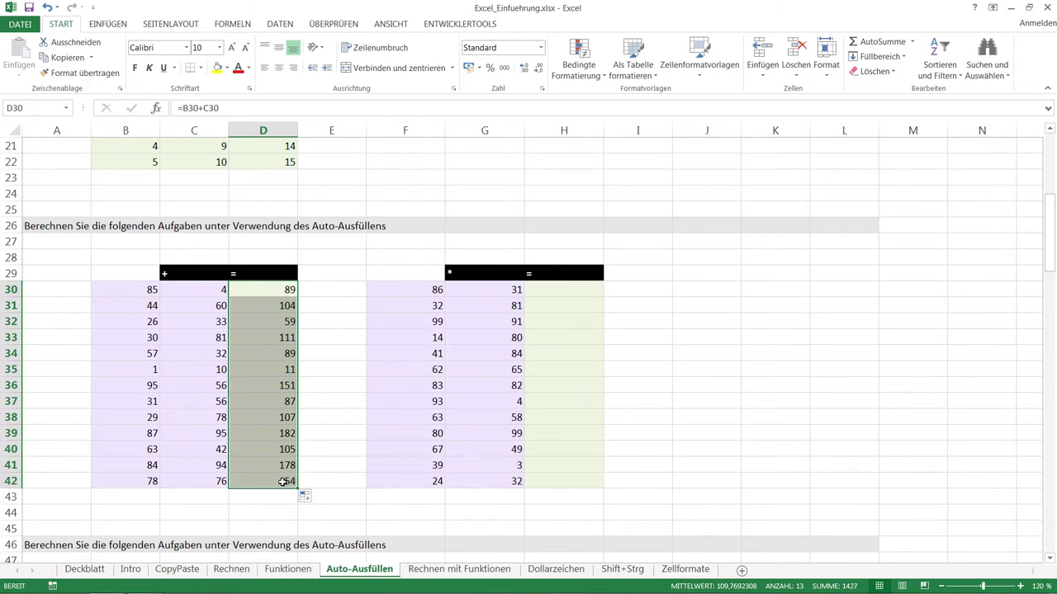
click(282, 481)
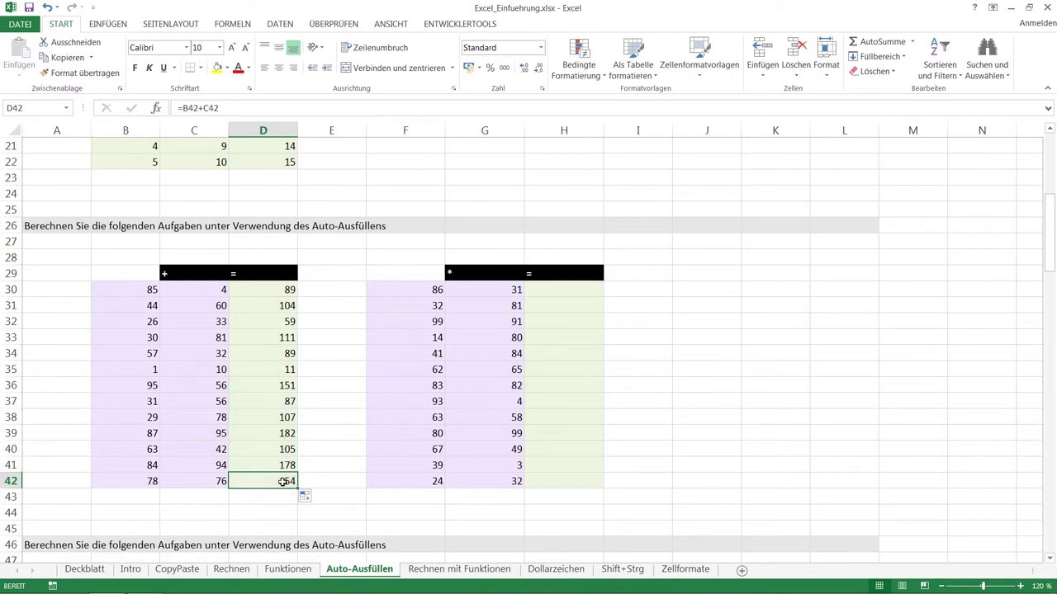
double_click(284, 482)
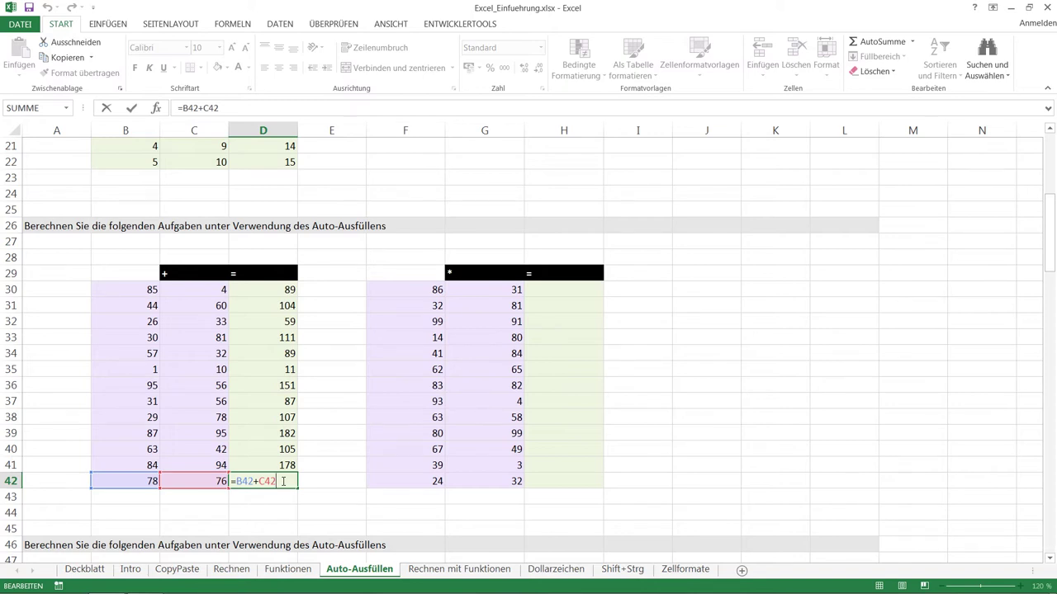
Enter the product formula =F30*G30 in H30, giving 2666.
click(548, 292)
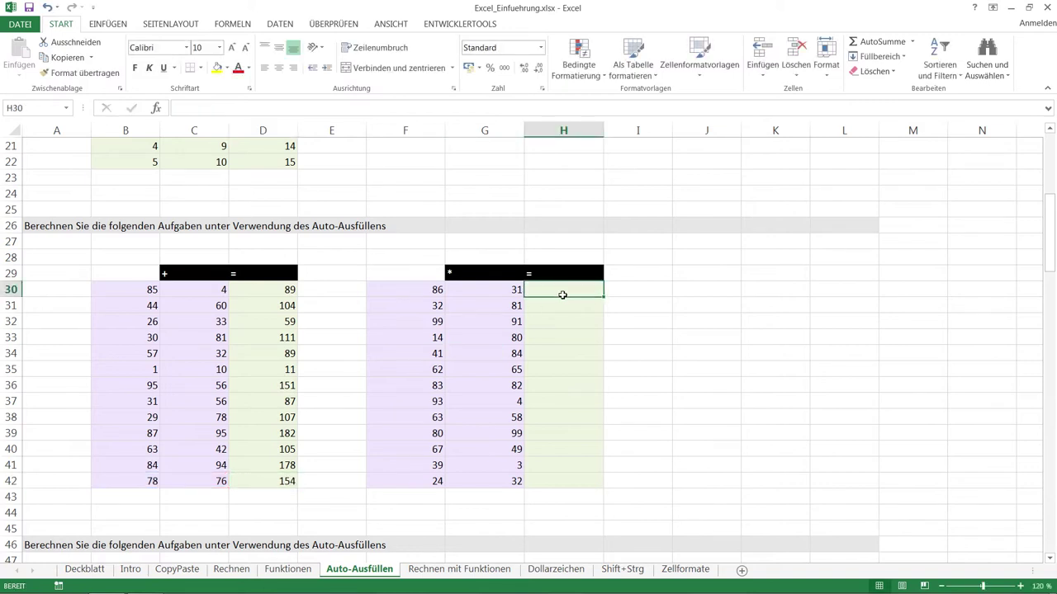
text(=)
click(411, 287)
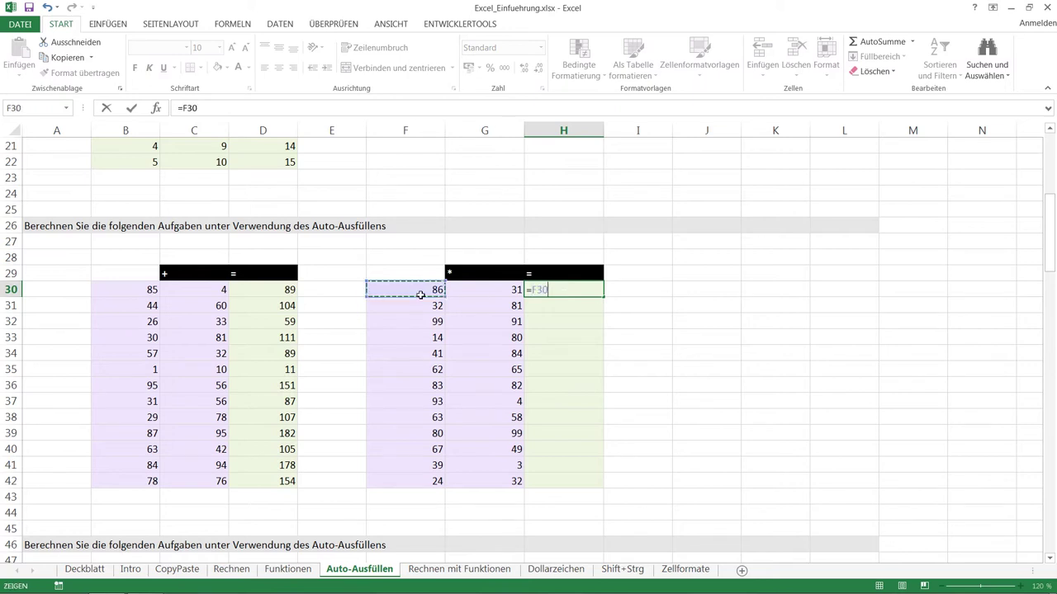
text(*)
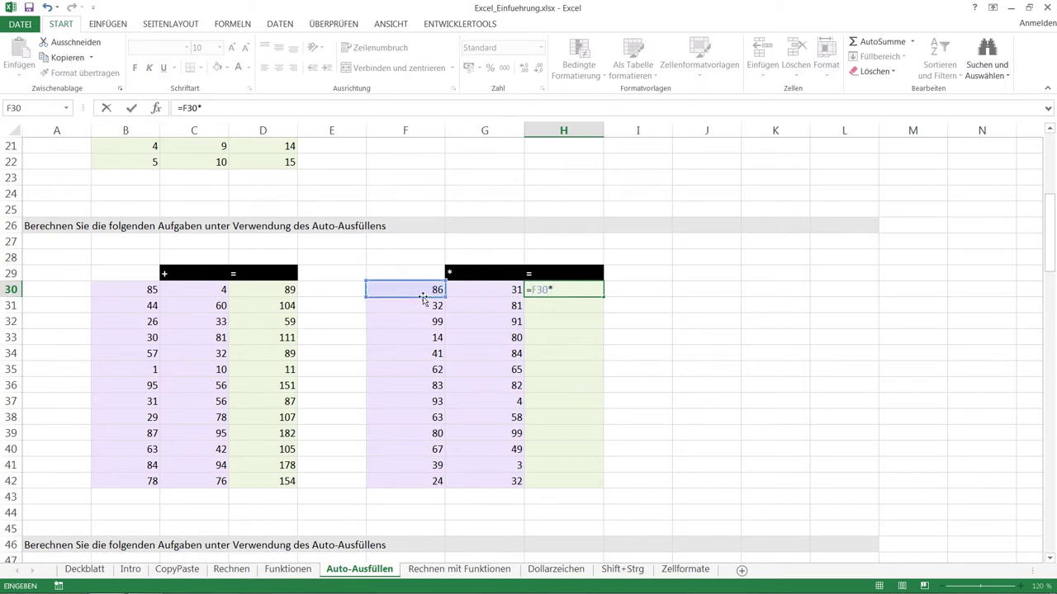
click(471, 290)
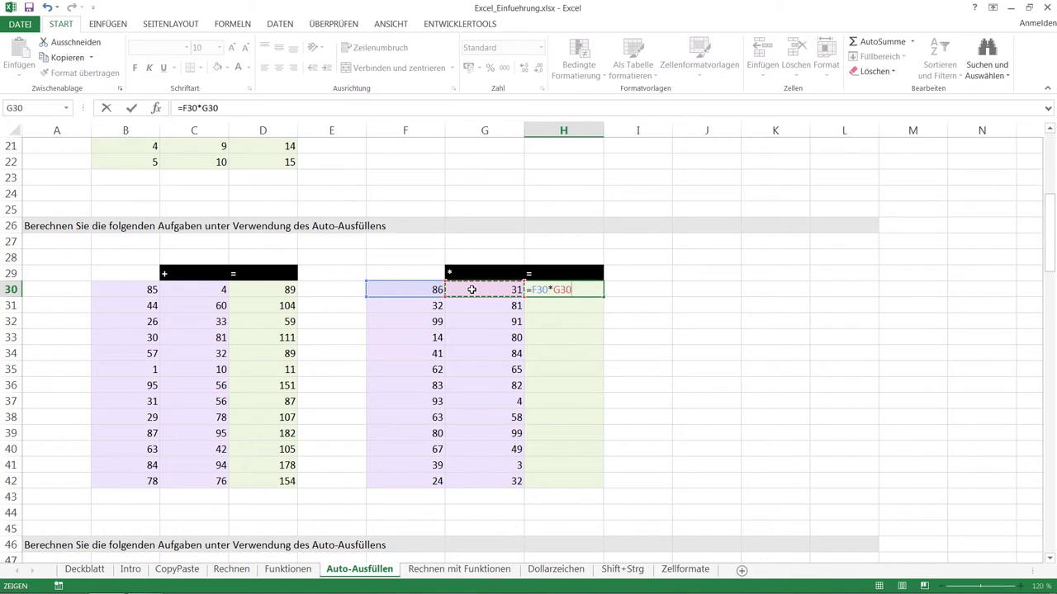
key(Return)
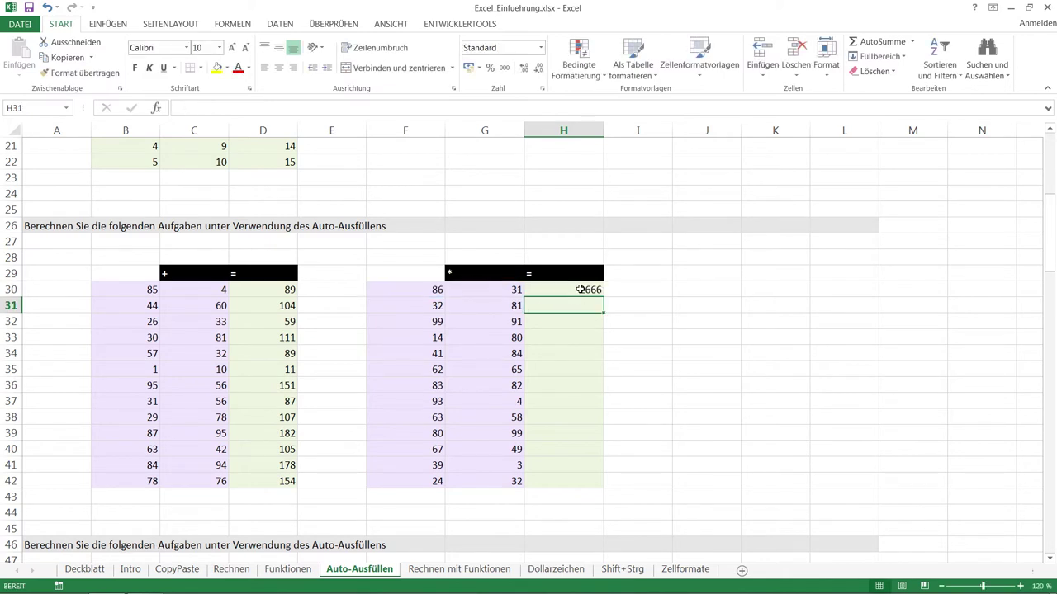
Autofill the H30 product down the column through H42, ending at 768.
click(584, 289)
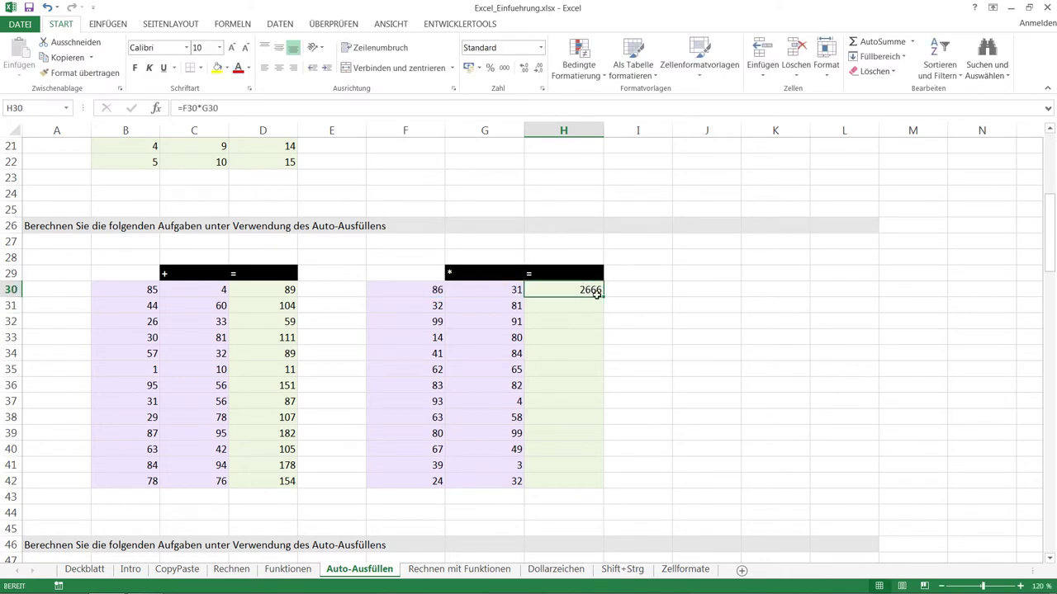
drag(603, 296, 579, 516)
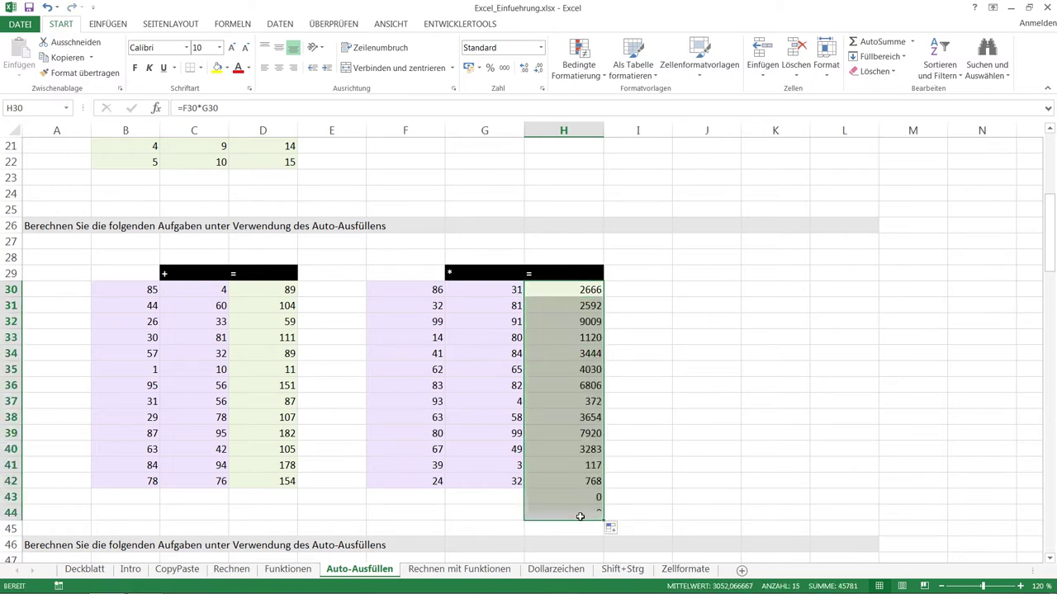
click(636, 494)
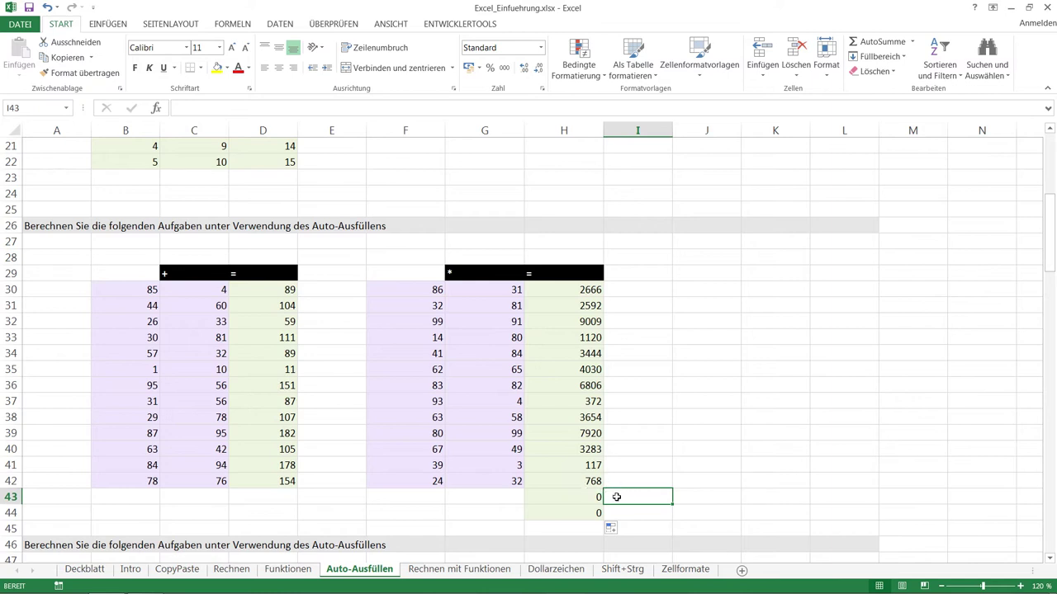
click(564, 290)
drag(1047, 248, 1045, 311)
Enter the sum formula =C49+C50 in cell C51, giving 114.
click(202, 307)
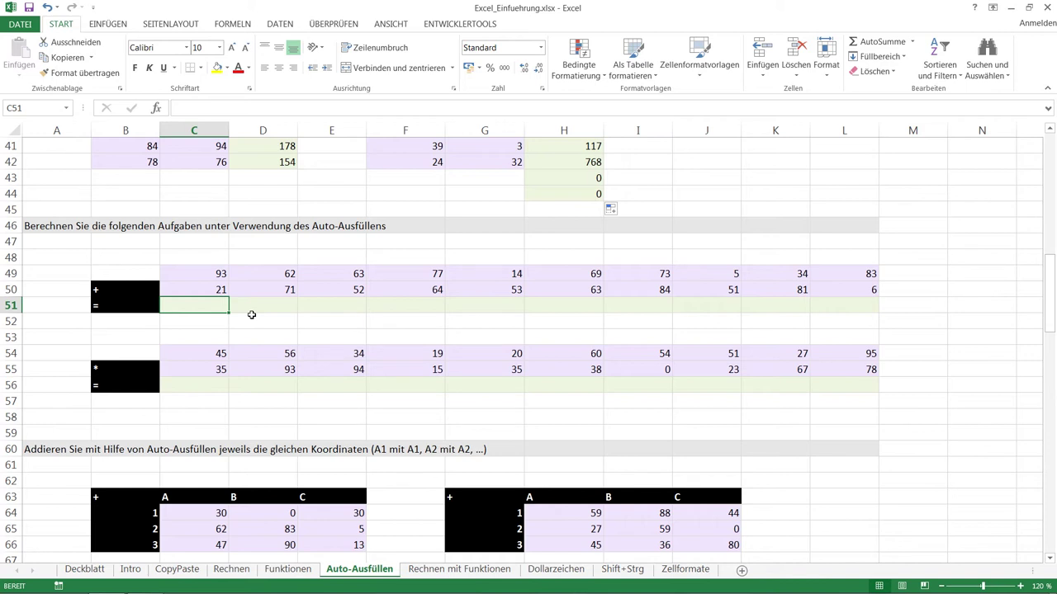
text(=)
key(Up)
key(Up)
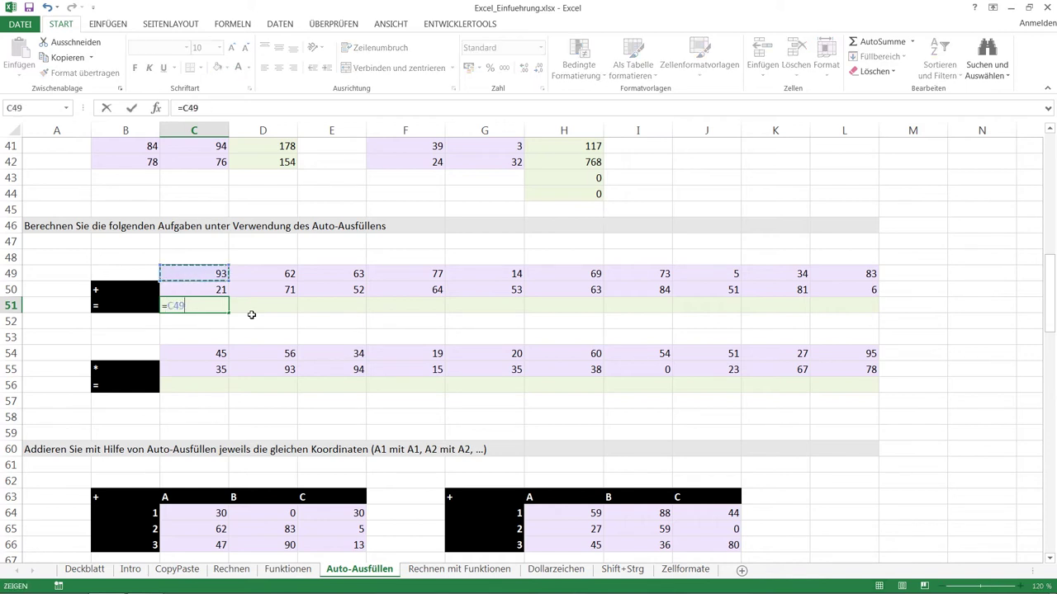
text(+)
click(211, 287)
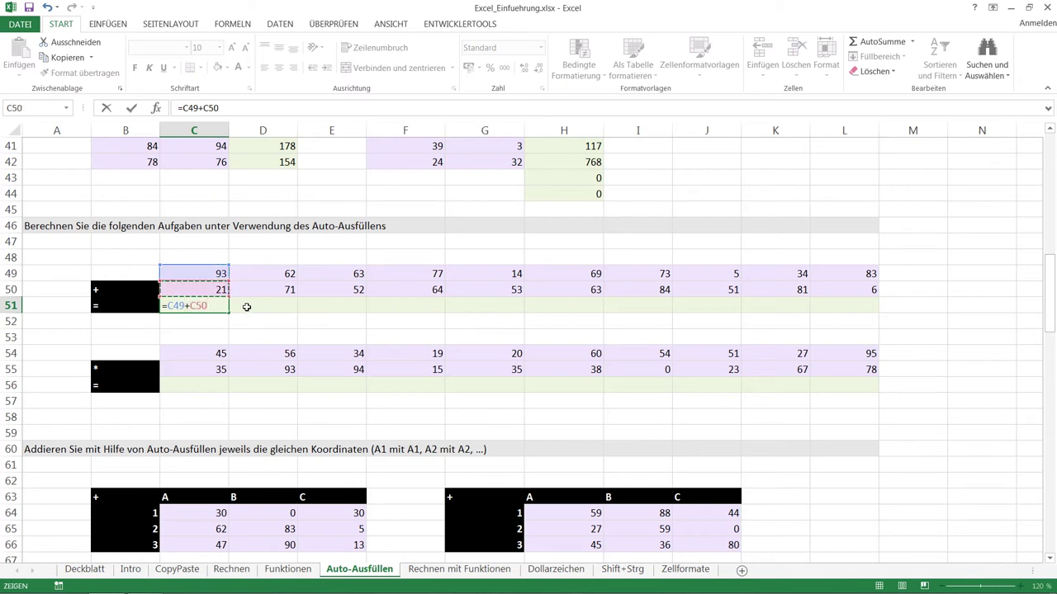
key(Return)
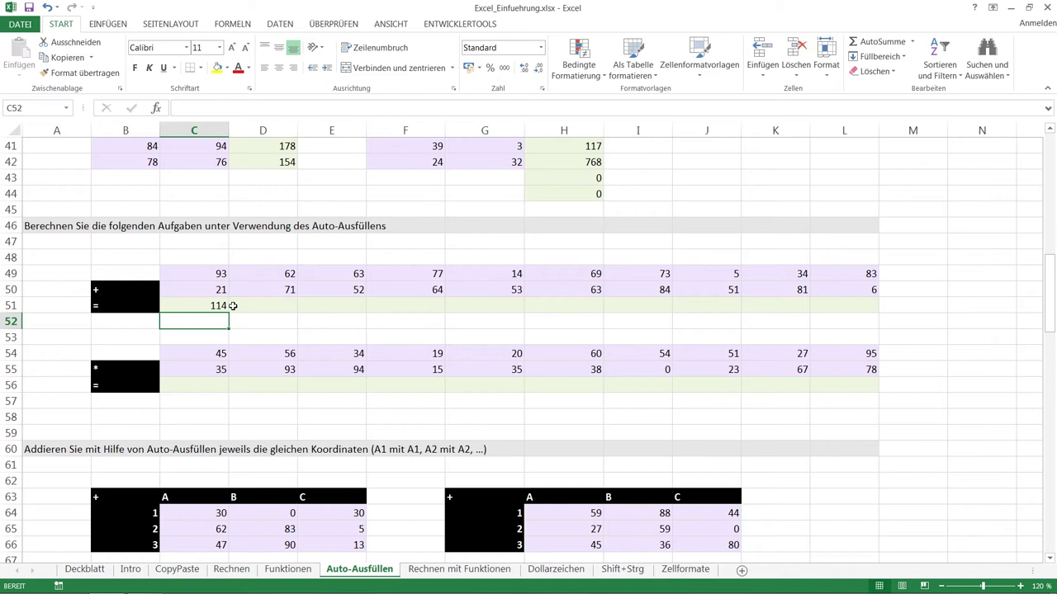
Autofill the C51 sum right through L51, ending at 89.
click(221, 305)
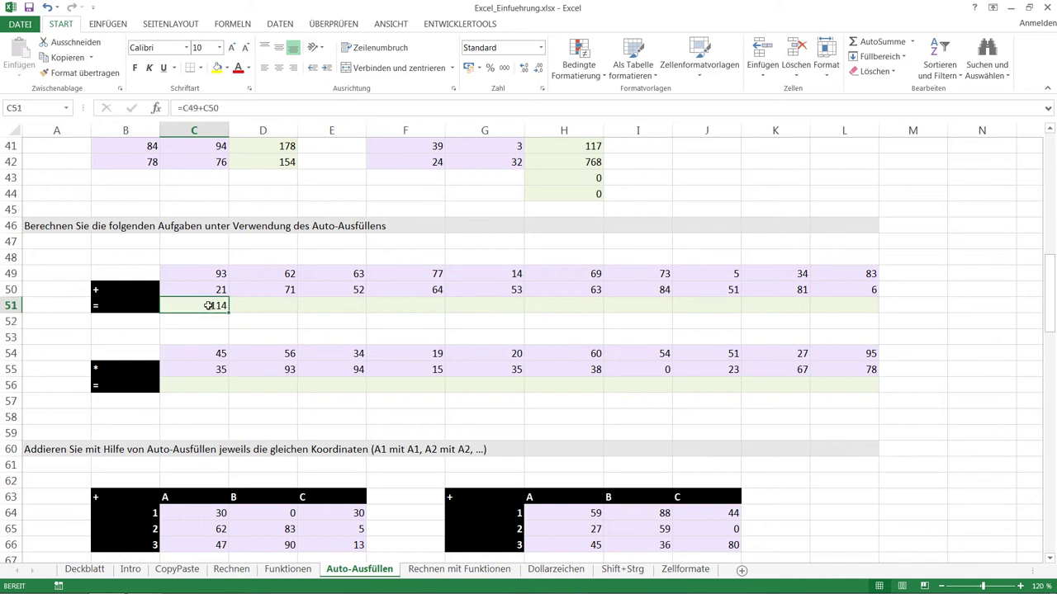
drag(230, 314, 828, 316)
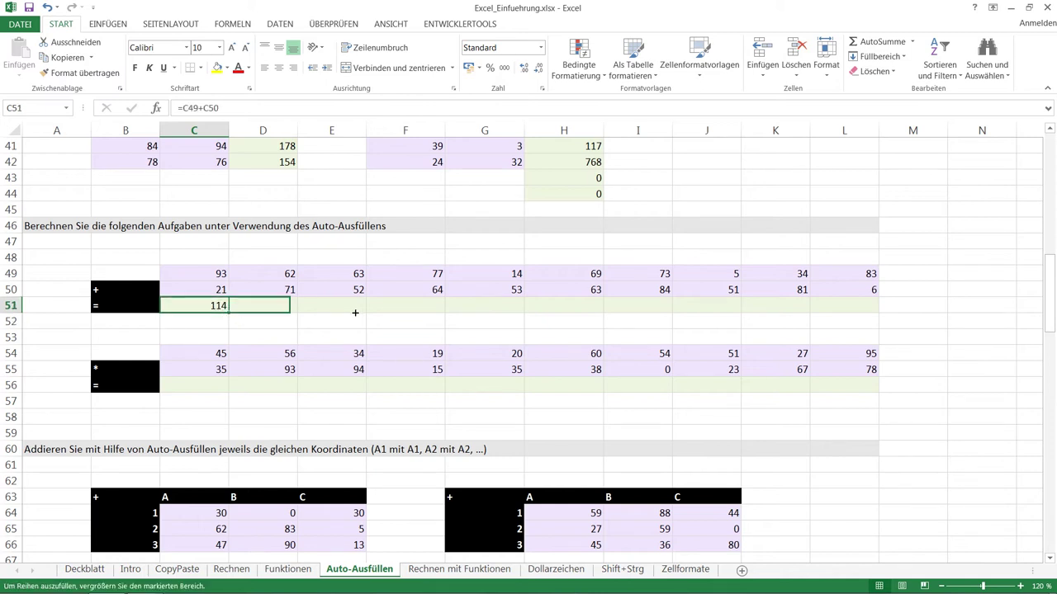
drag(871, 314, 868, 314)
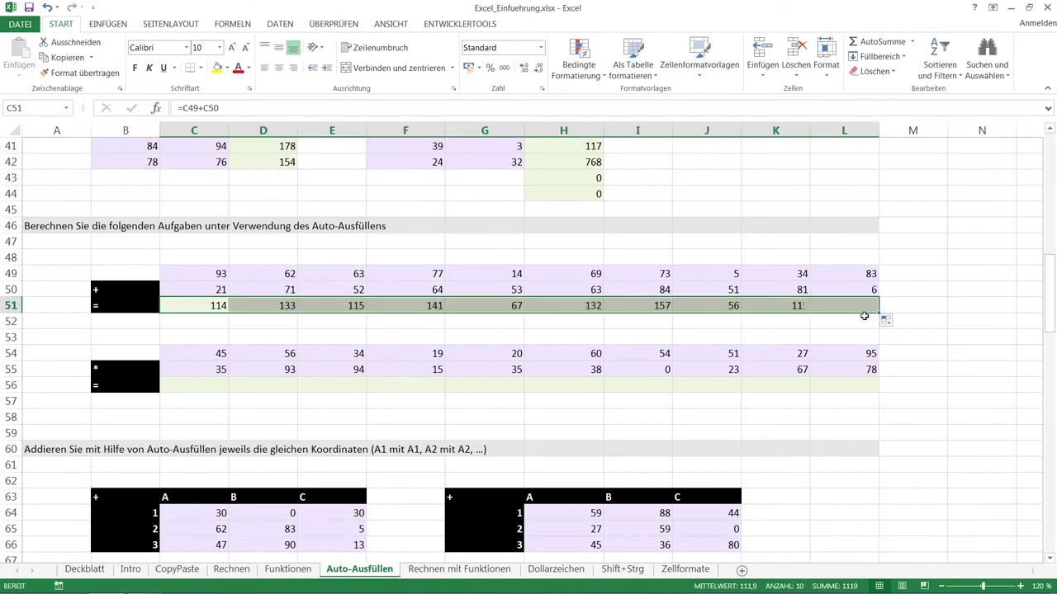
click(203, 385)
Enter =C54*C55 in C56 and autofill it across to L56, giving 1575 to 7410.
text(=)
key(Up)
key(Up)
text(*)
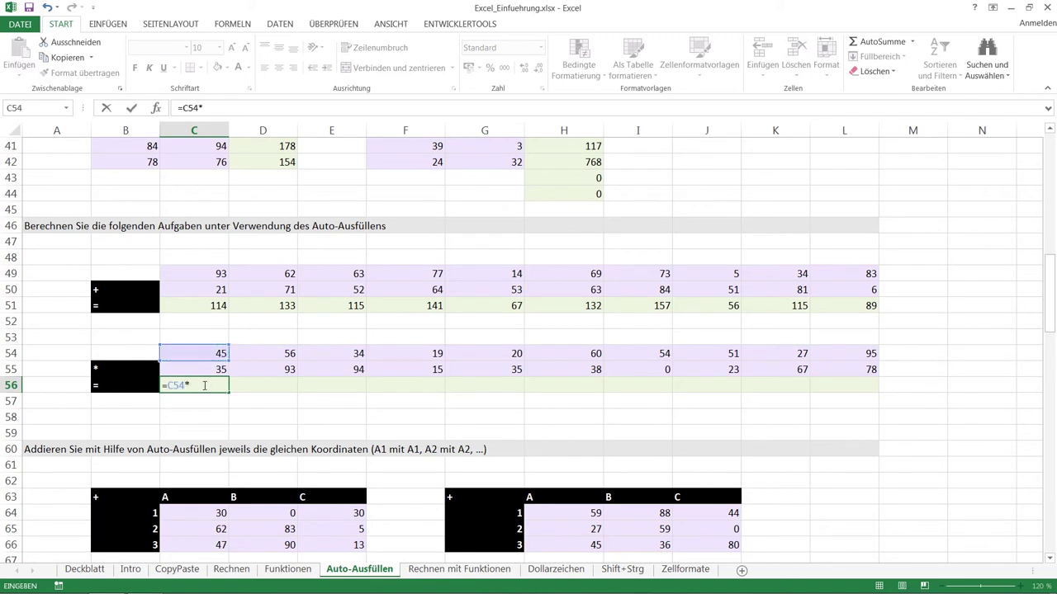
click(211, 371)
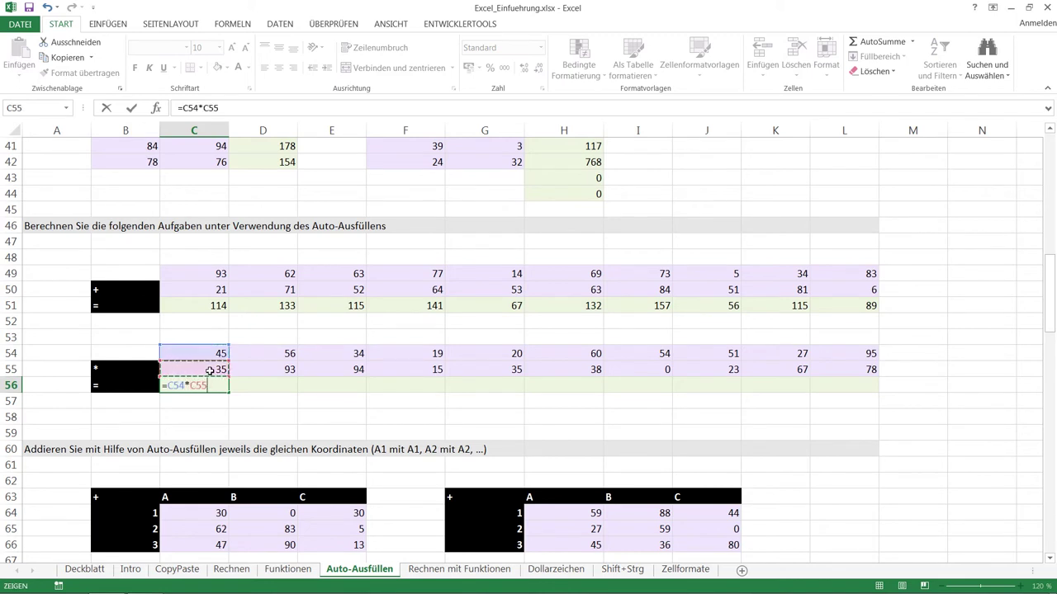
key(Return)
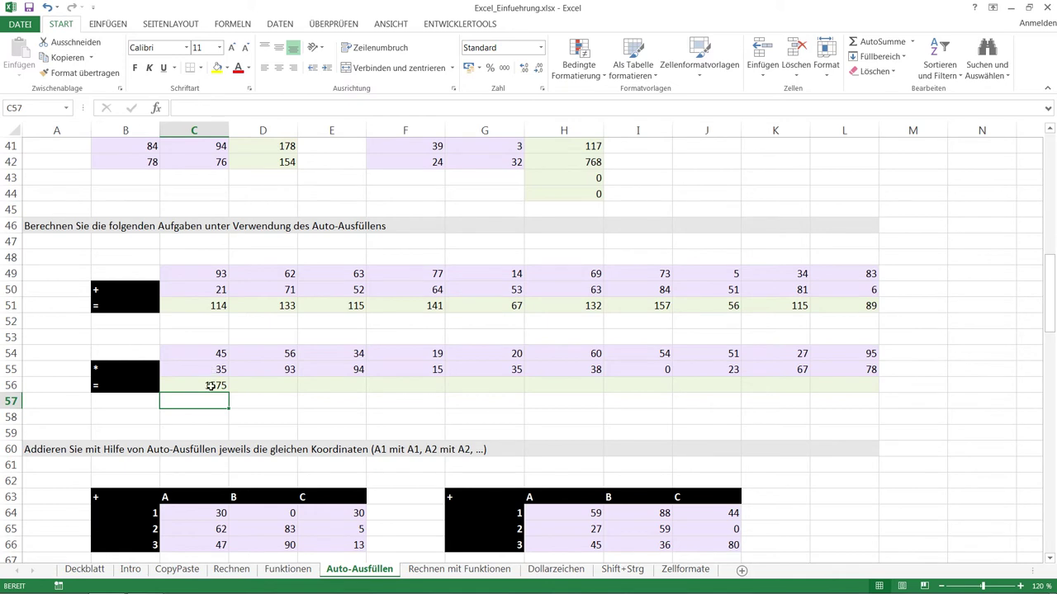
click(216, 386)
drag(228, 393, 859, 386)
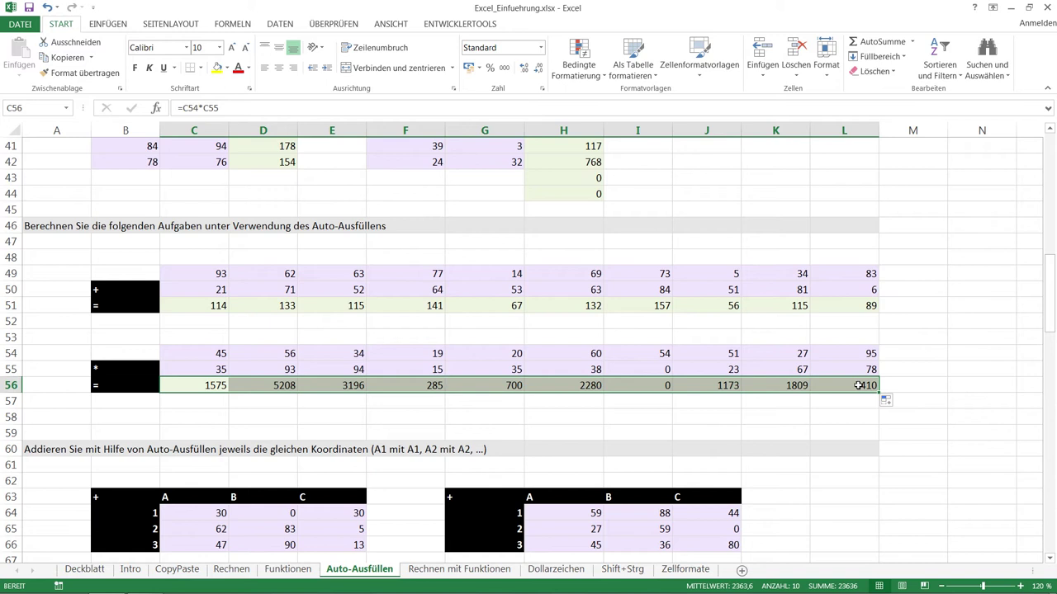
key(Down)
key(Down)
key(Down)
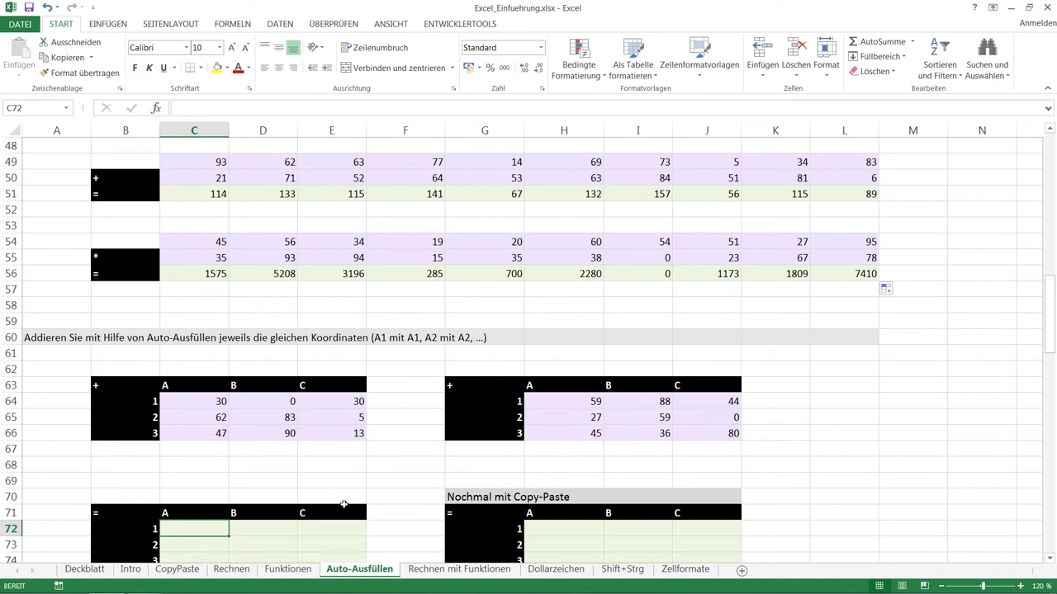
Enter the coordinate sum formula =C64+H64 in cell C72.
text(=)
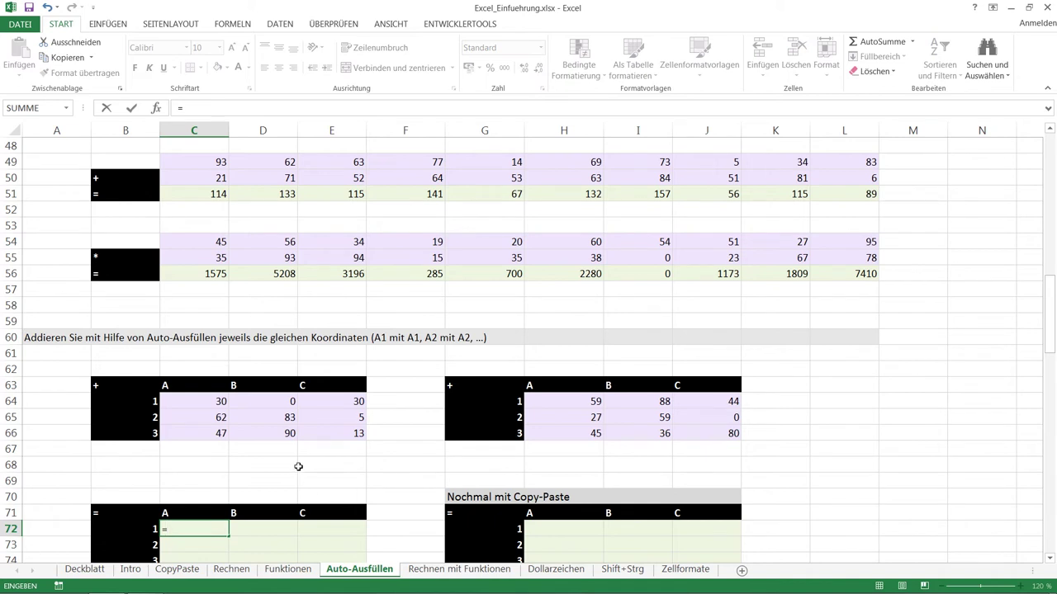
click(199, 399)
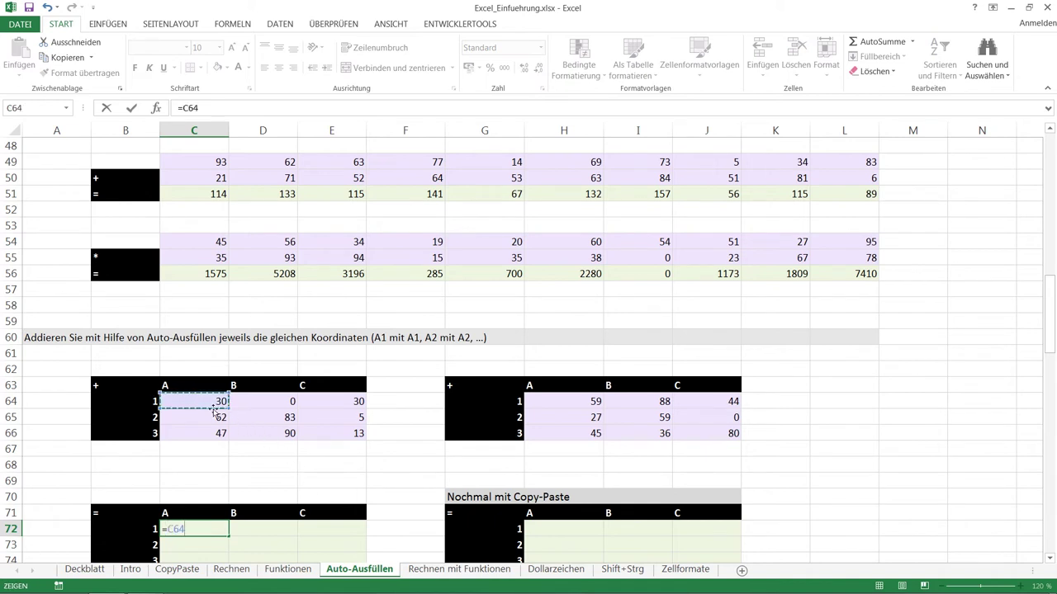
text(+)
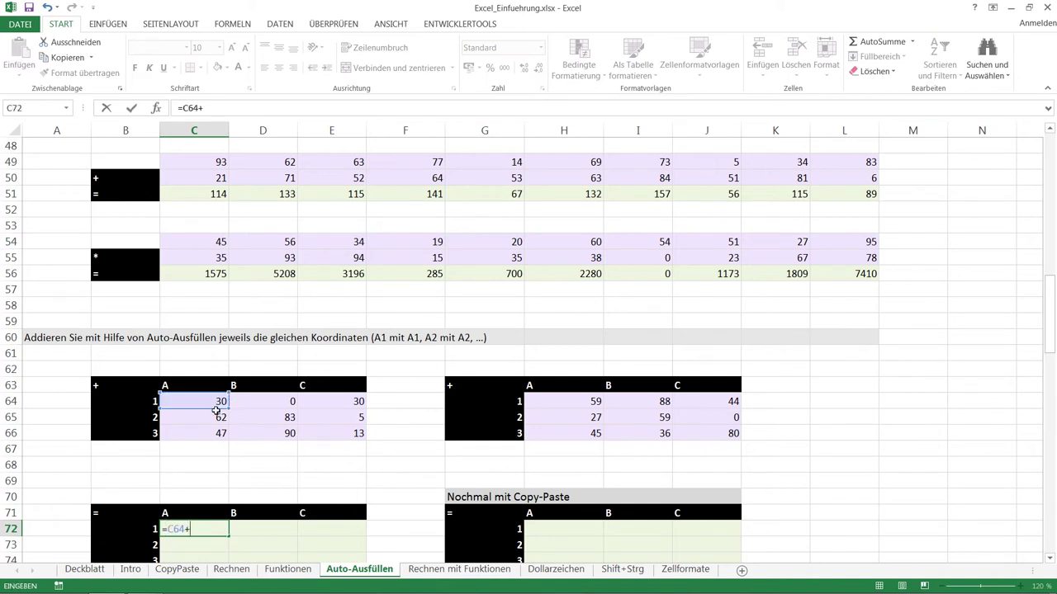
click(548, 403)
key(Return)
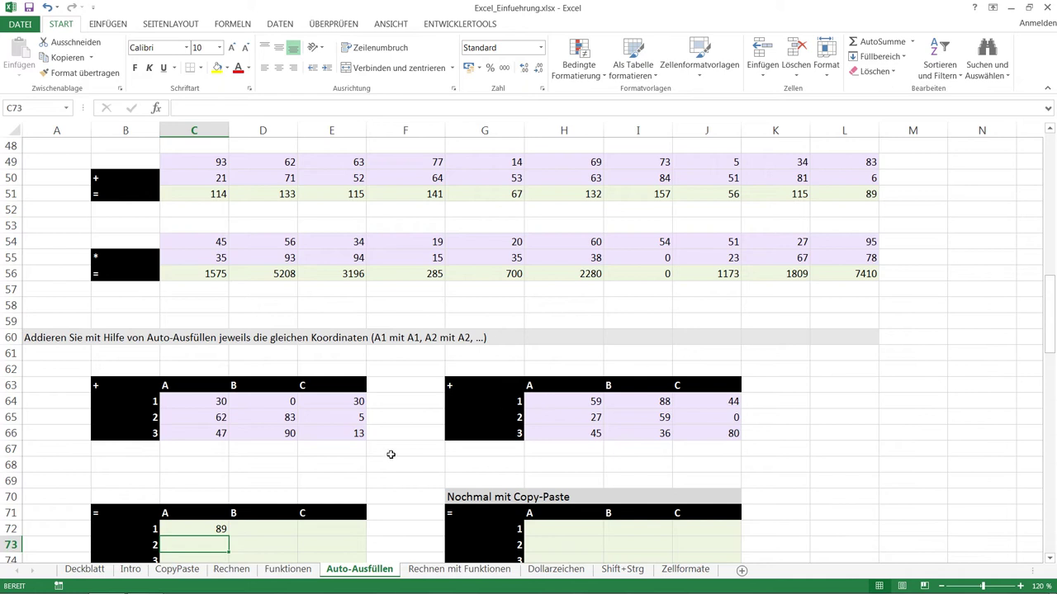
Autofill the C72 sum right to E72, then down through row 74.
click(202, 530)
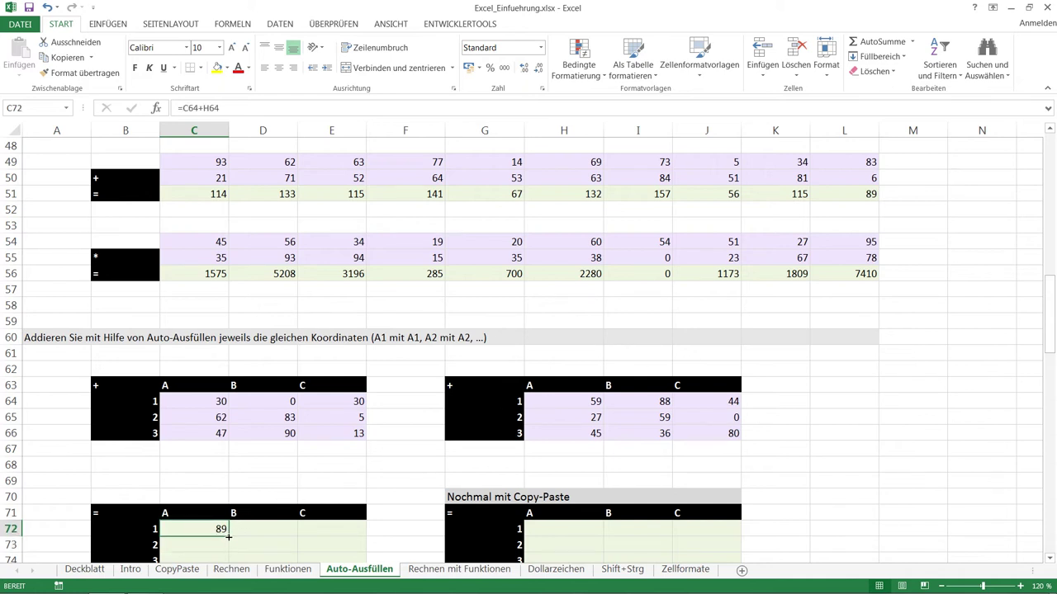
mouse_move(229, 536)
mouse_down()
mouse_move(329, 533)
mouse_move(333, 556)
mouse_up()
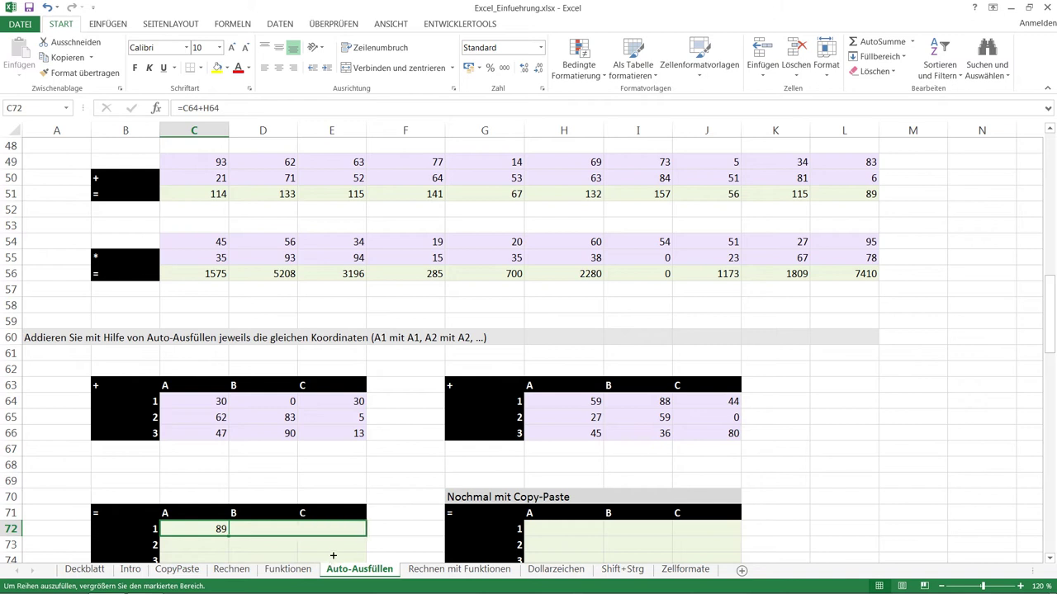
mouse_move(333, 555)
mouse_down()
mouse_move(233, 530)
mouse_move(348, 537)
mouse_move(224, 525)
mouse_move(214, 562)
mouse_move(214, 534)
mouse_move(261, 534)
mouse_move(346, 559)
mouse_up()
mouse_move(322, 521)
mouse_down()
mouse_move(220, 533)
mouse_move(330, 533)
mouse_move(218, 531)
mouse_move(338, 529)
mouse_move(229, 533)
mouse_move(223, 561)
mouse_move(223, 500)
mouse_move(339, 497)
mouse_up()
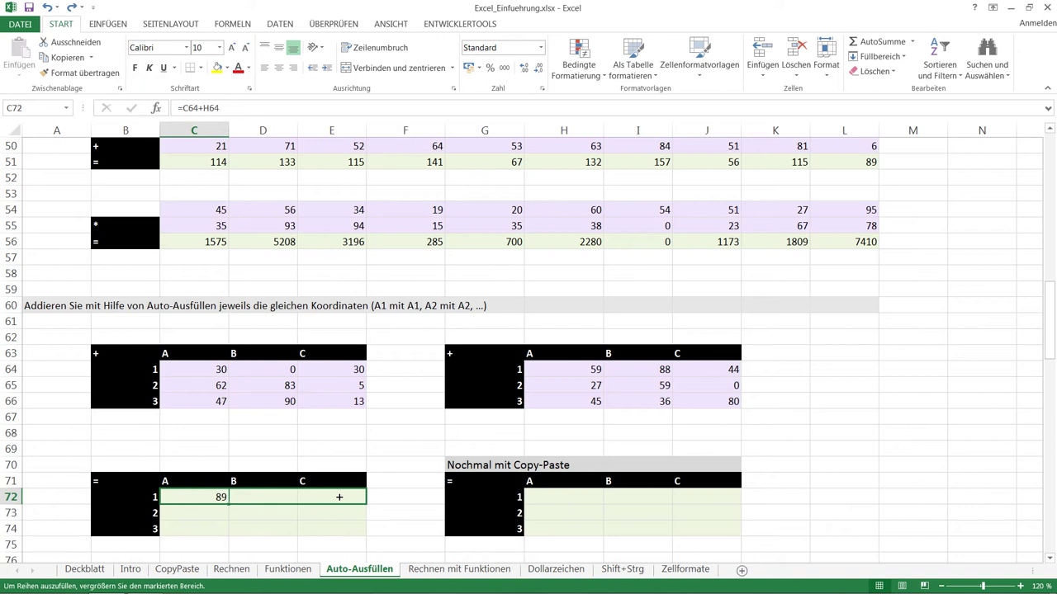
drag(342, 498, 357, 498)
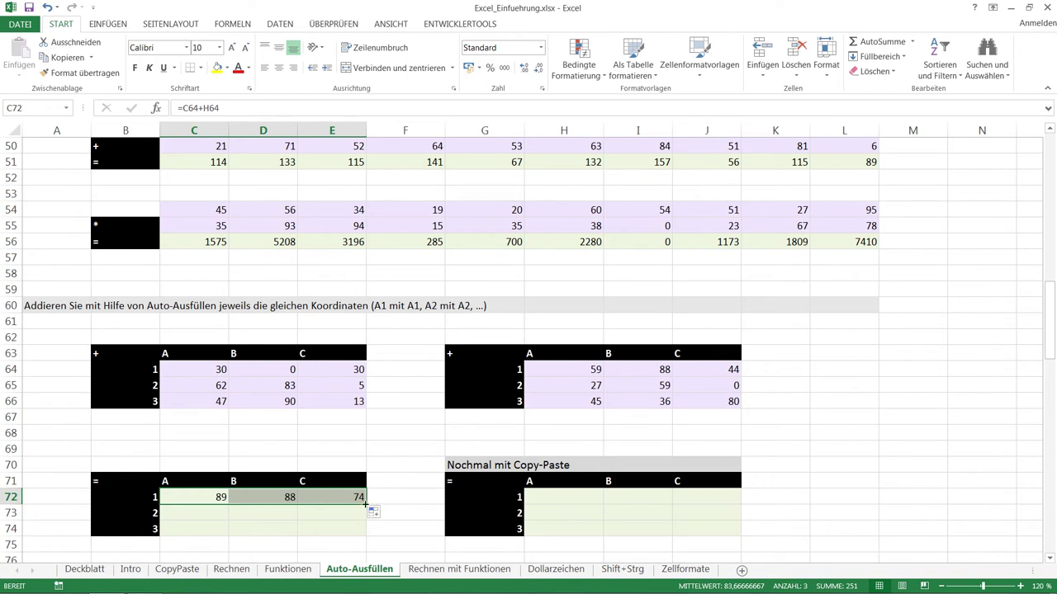
drag(366, 504, 362, 536)
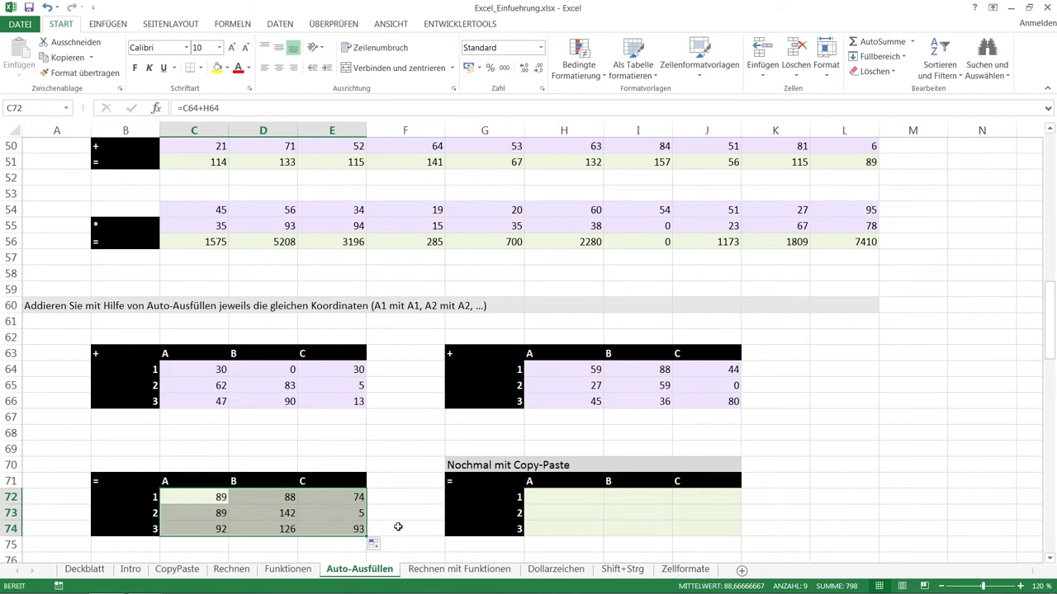
Enter =C64+H64 in H72, showing 89, and copy that cell.
click(555, 497)
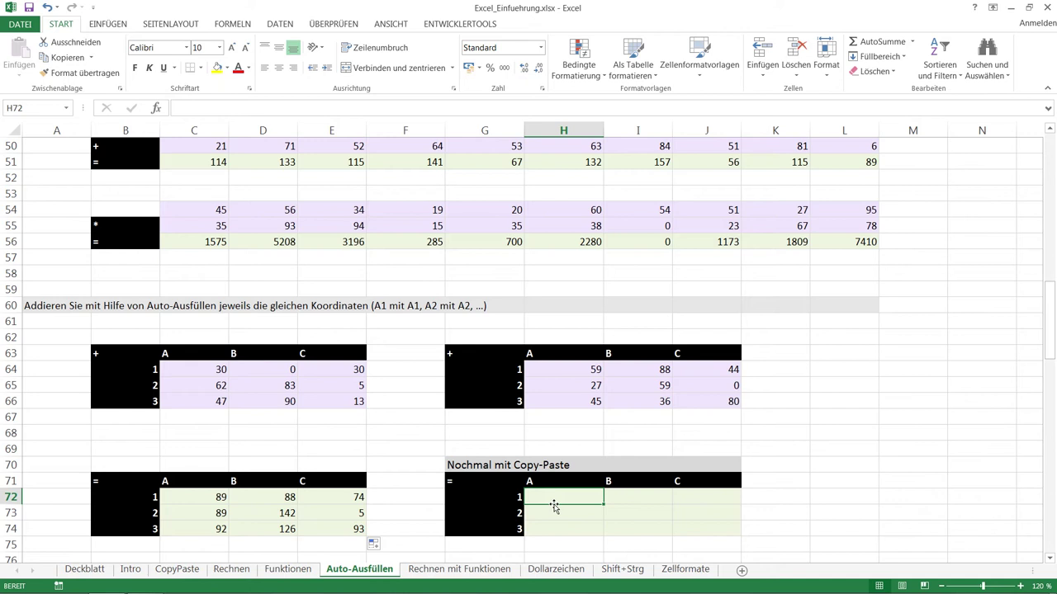
text(=)
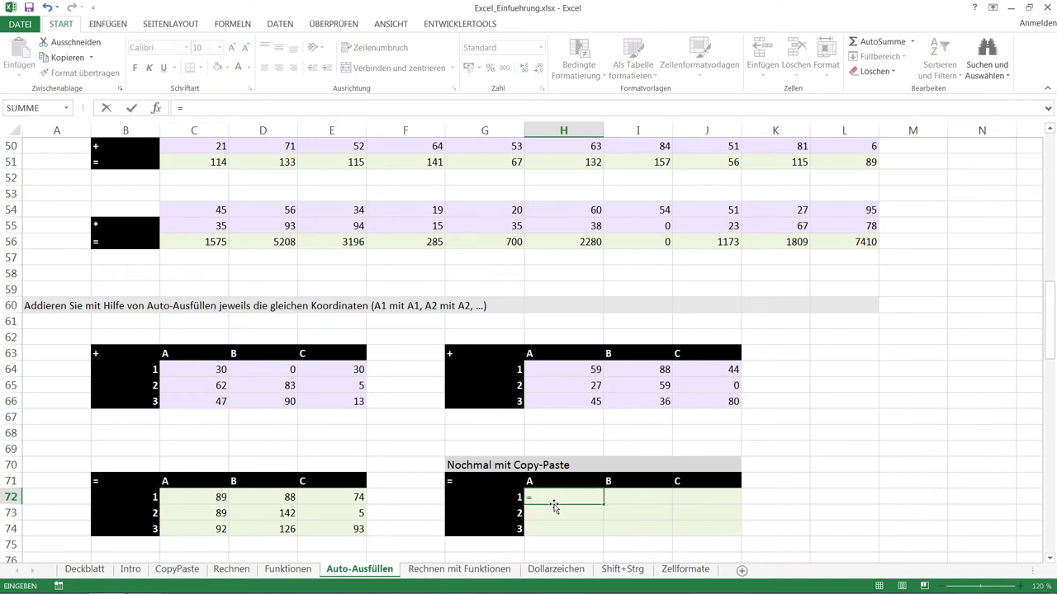
click(185, 366)
text(+)
click(555, 371)
key(Return)
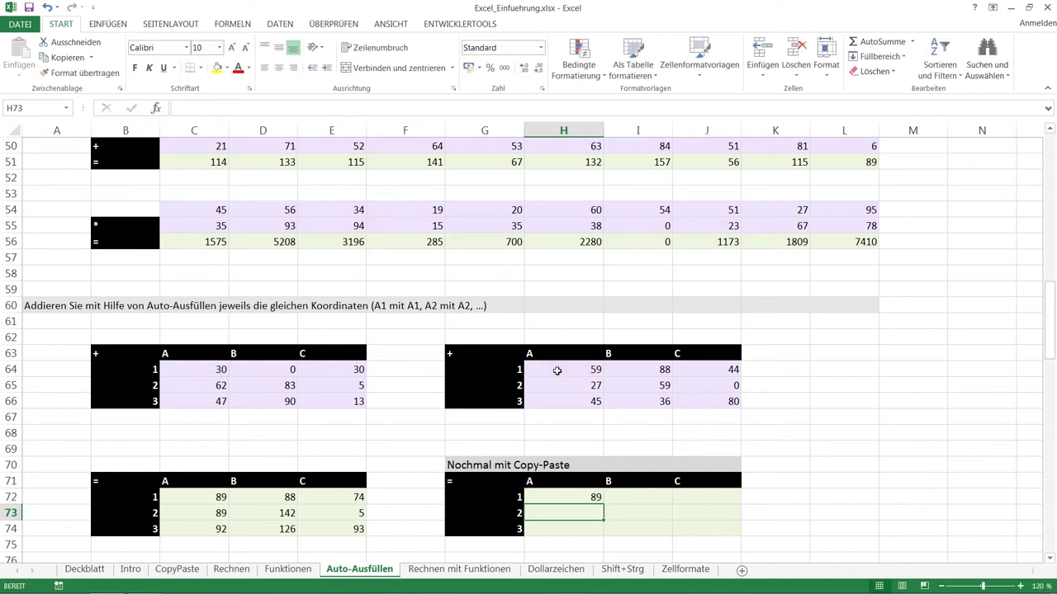
key(Up)
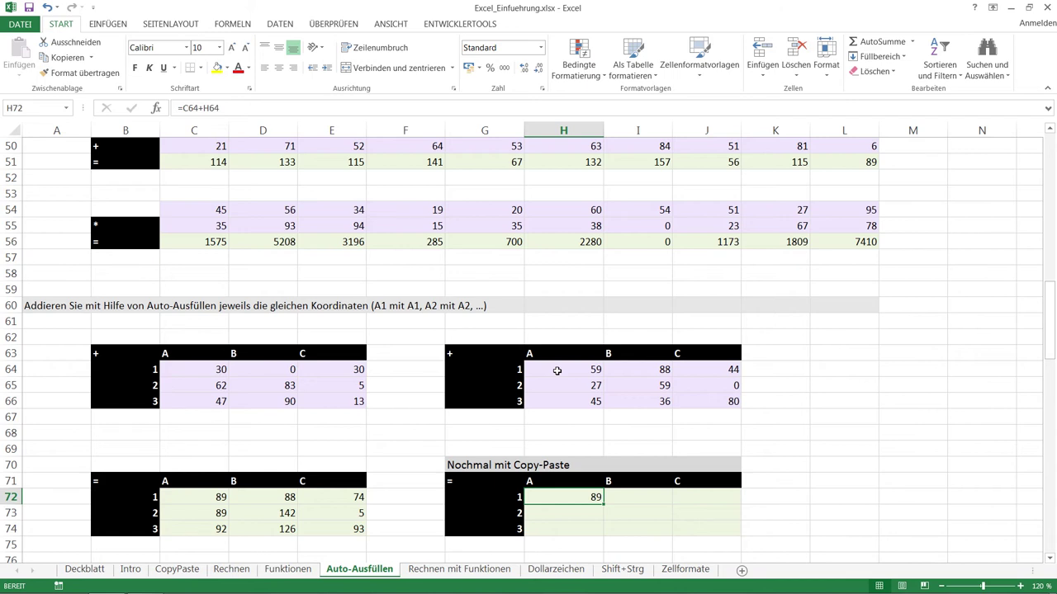
key(ctrl+c)
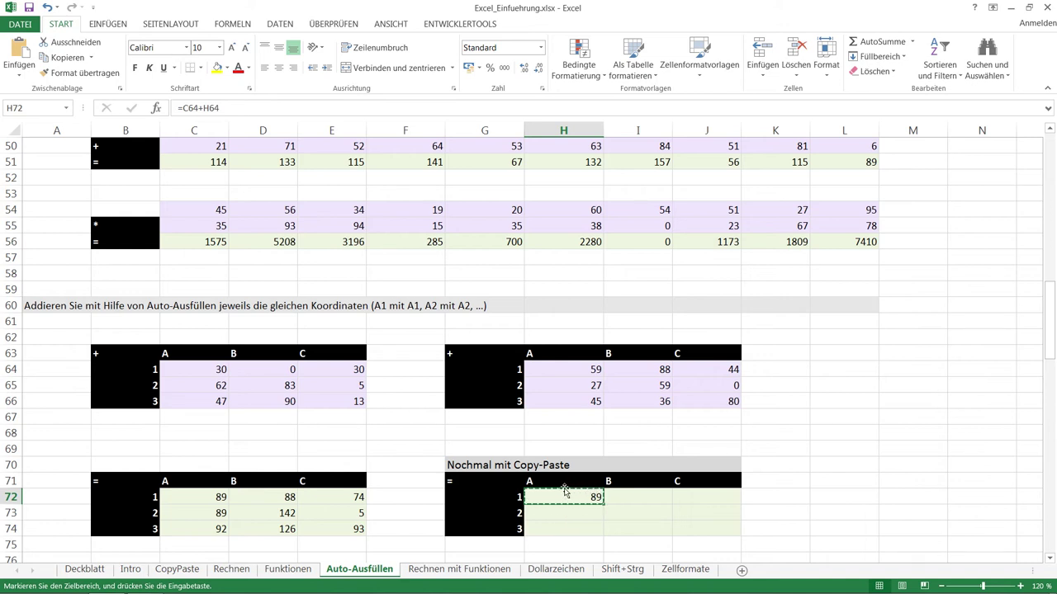
Paste the copied sum formula across H72:J74, giving sums 89 through 93, then end copy mode.
mouse_move(562, 491)
mouse_down()
mouse_move(830, 227)
mouse_move(582, 510)
mouse_move(574, 417)
mouse_up()
key(ctrl+c)
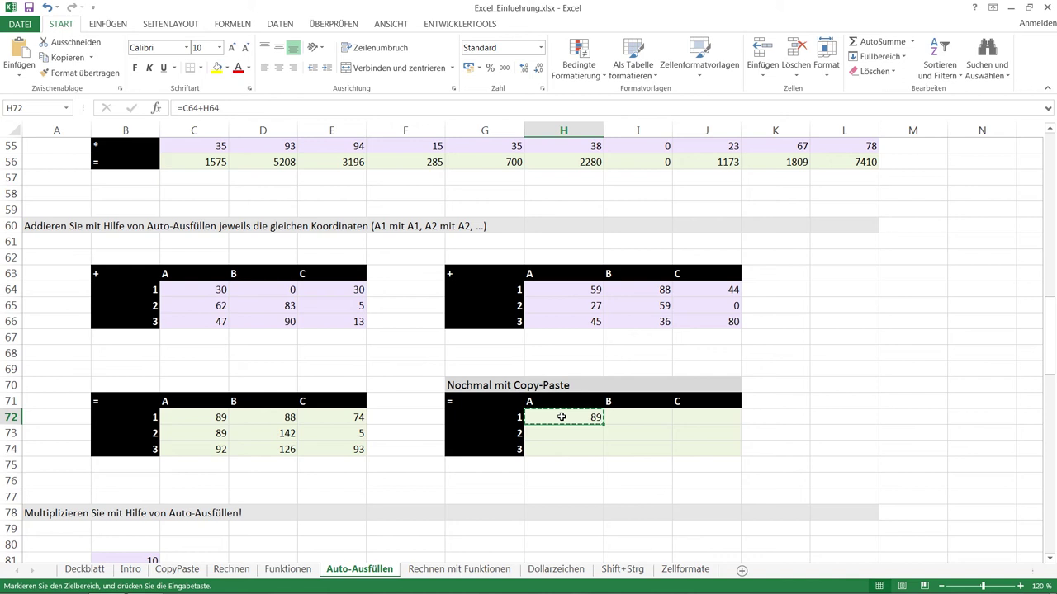
mouse_move(569, 418)
mouse_down()
mouse_move(691, 444)
mouse_move(689, 455)
mouse_up()
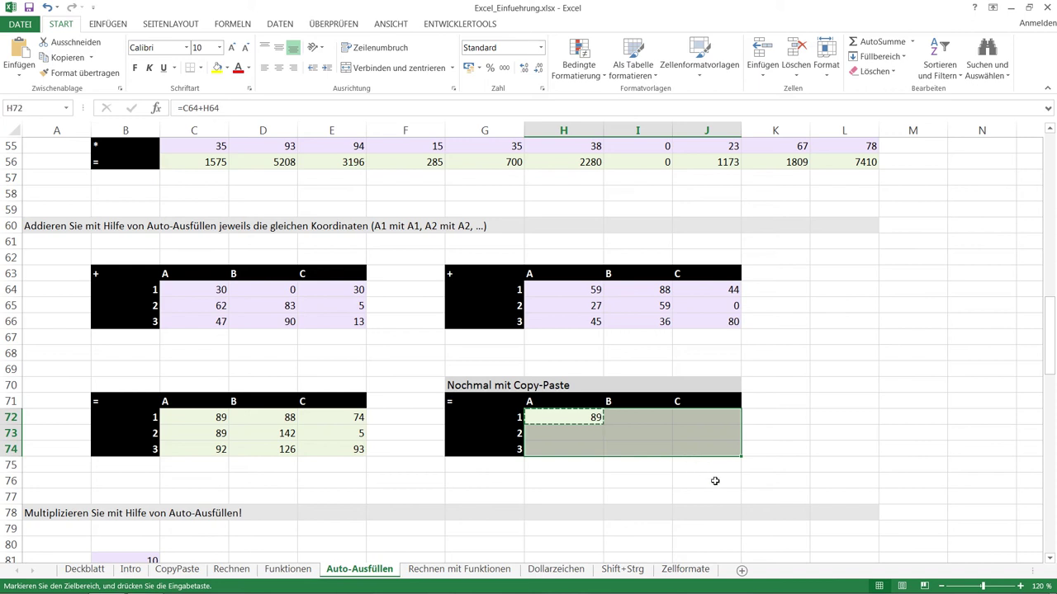
key(ctrl+v)
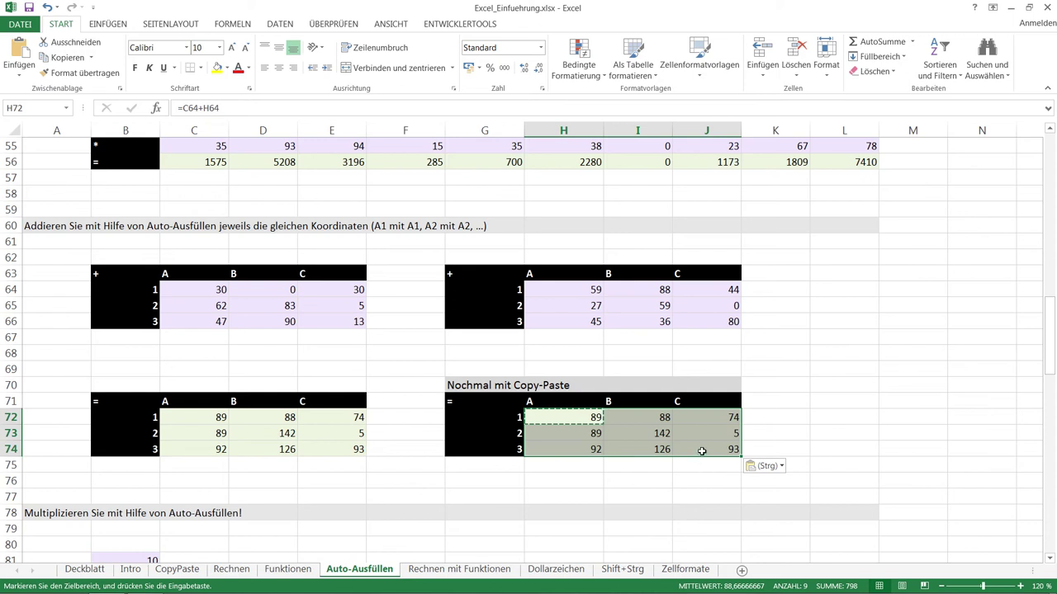
click(725, 449)
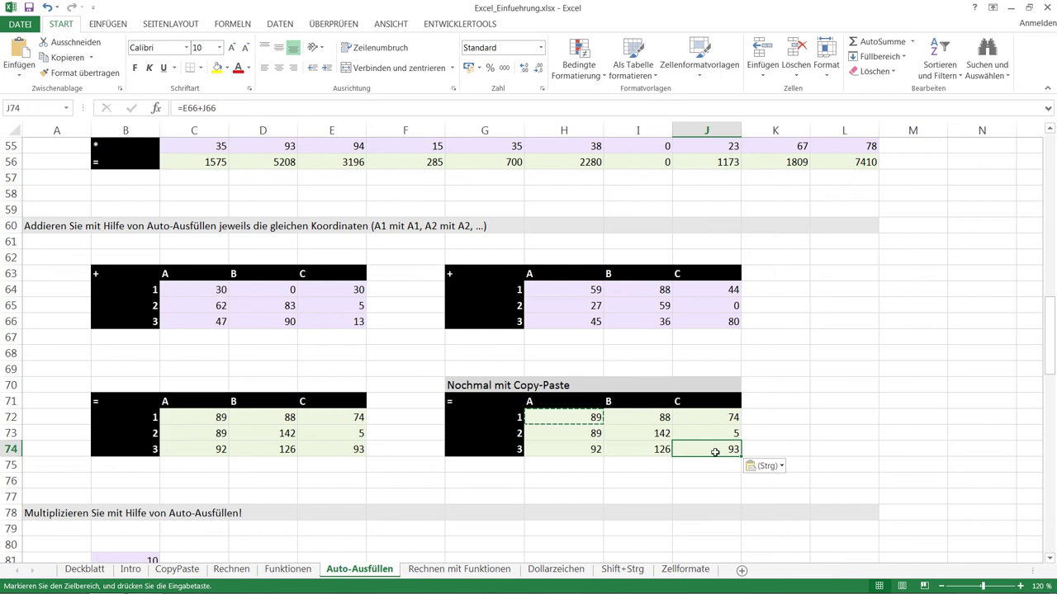
drag(564, 417, 710, 449)
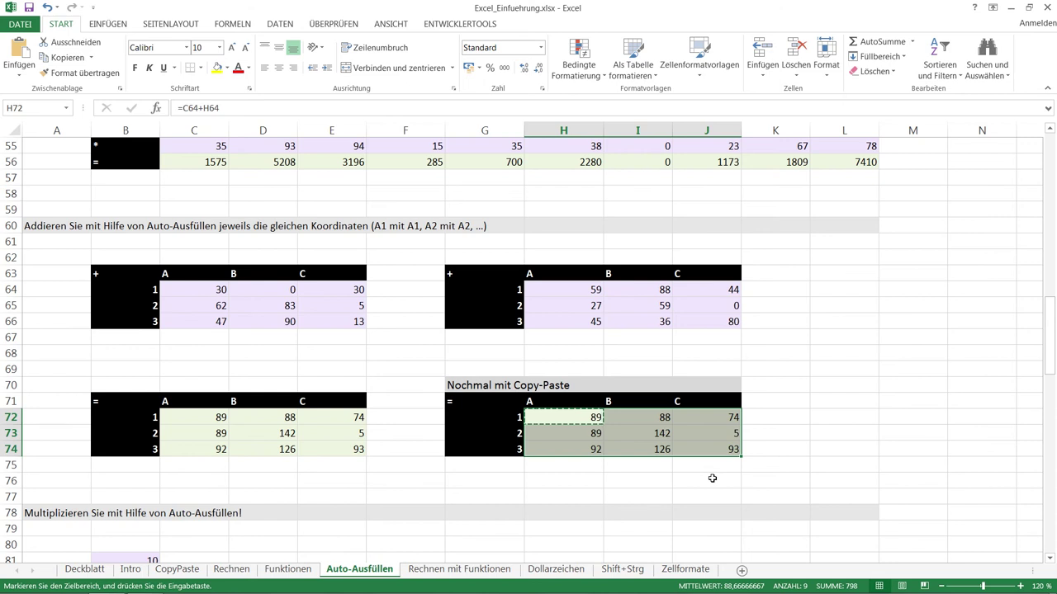
key(Escape)
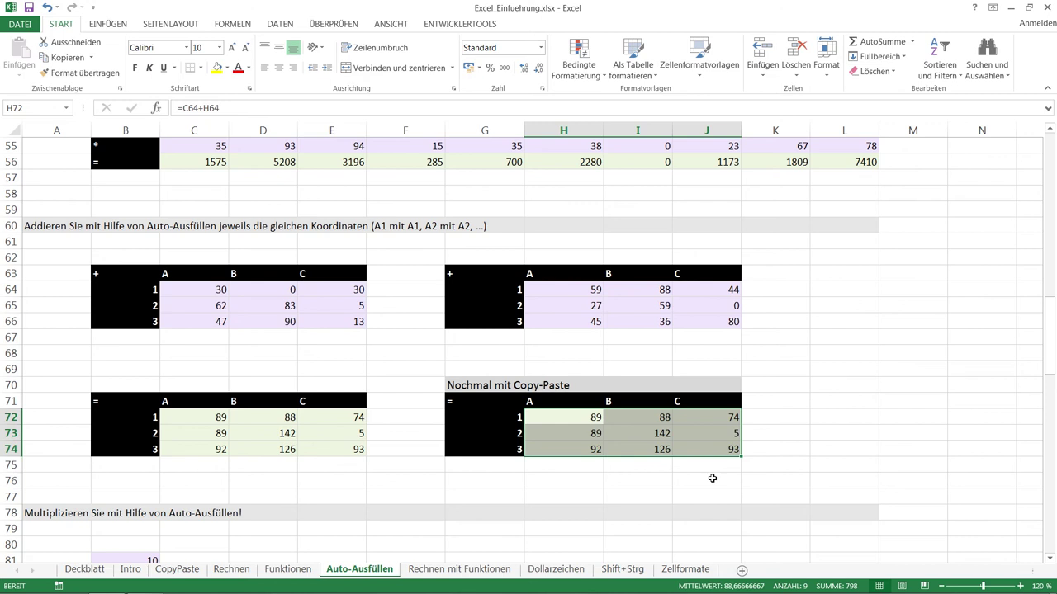
Scroll to the multiplication exercise and enter =B81*E84 in C94, giving 760.
scroll(711, 478, down, 3)
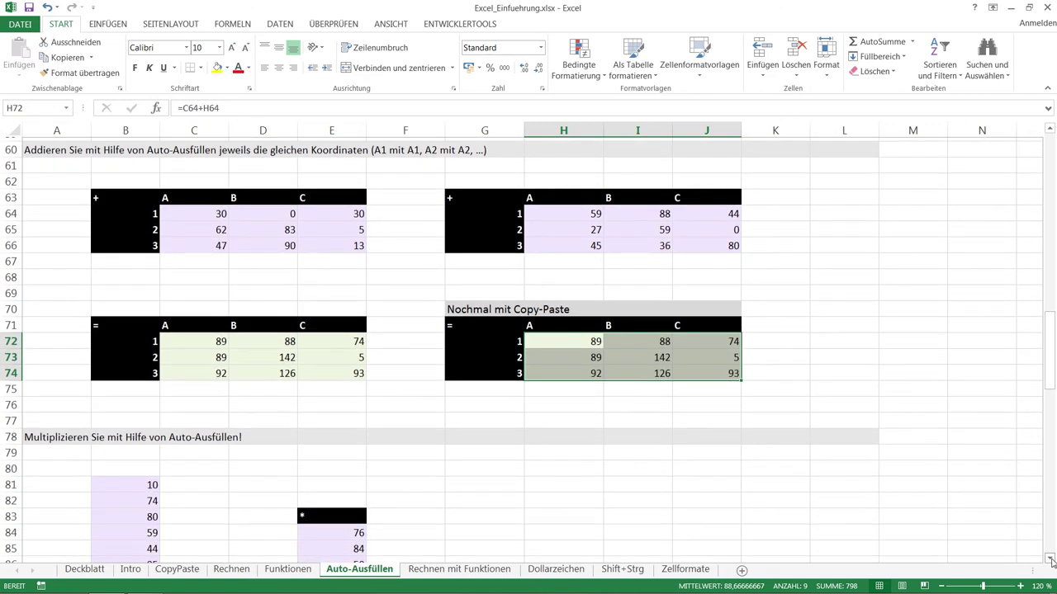
click(1051, 561)
click(1051, 561)
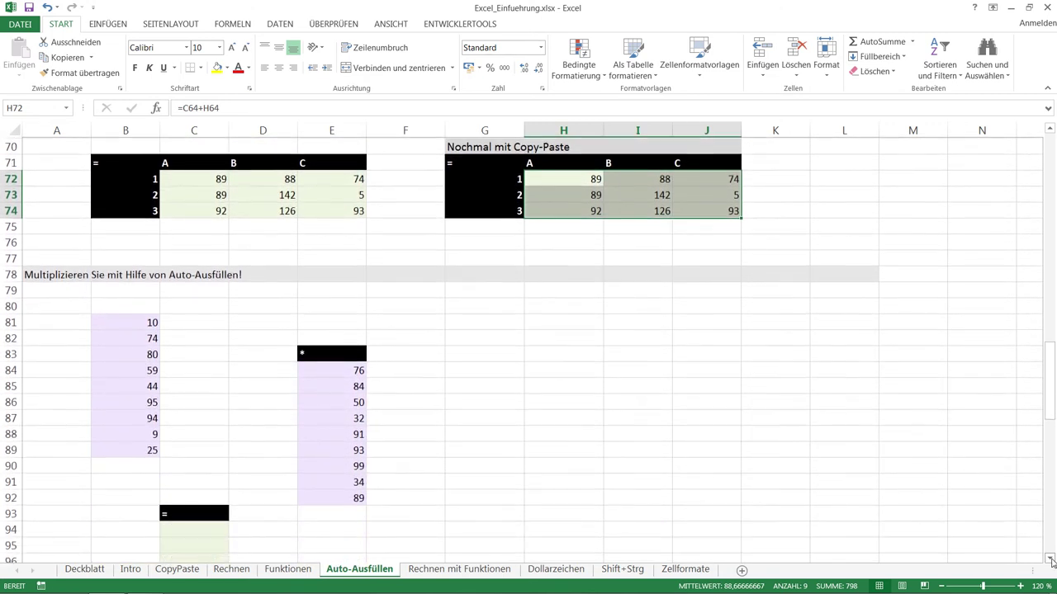
click(1051, 562)
click(1051, 561)
click(1051, 561)
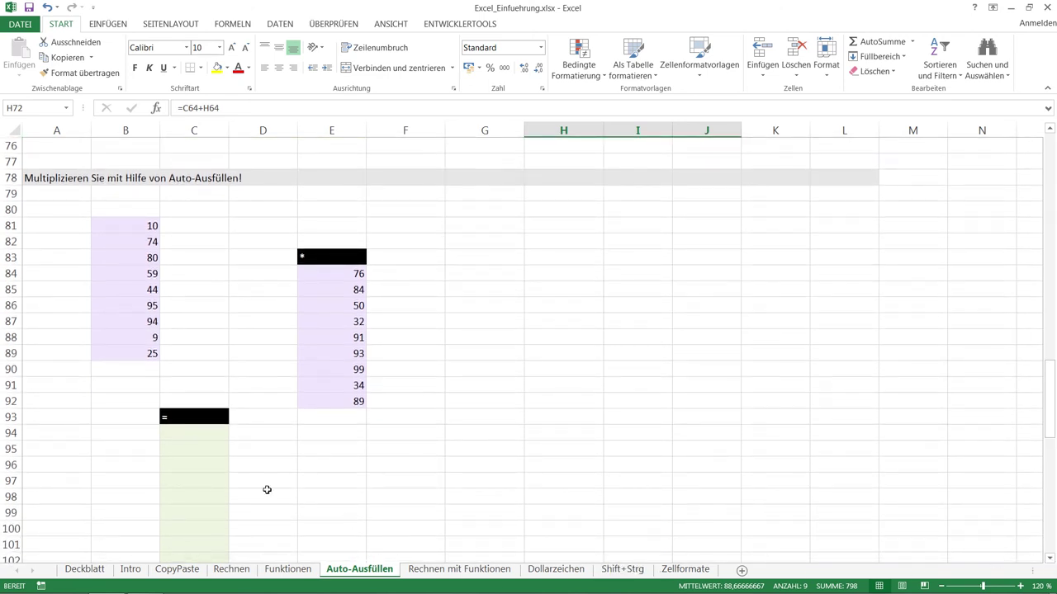
click(198, 435)
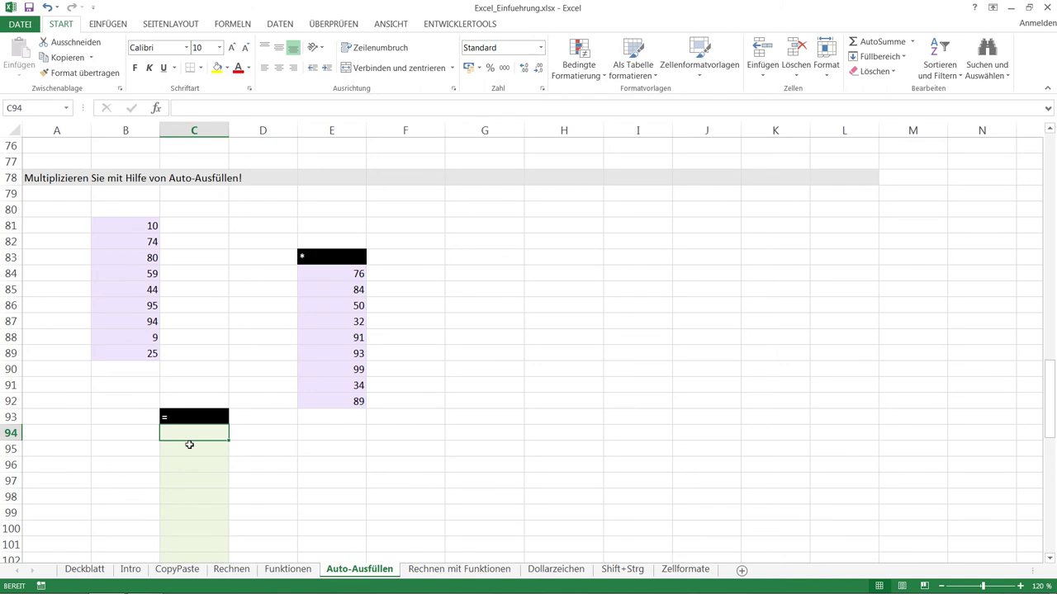
text(=)
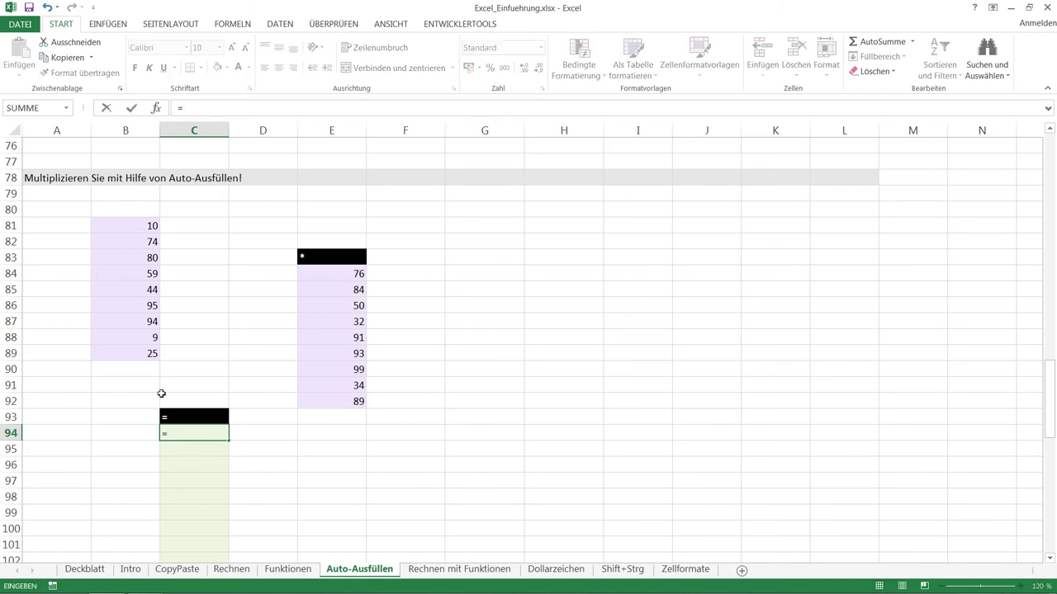
click(136, 226)
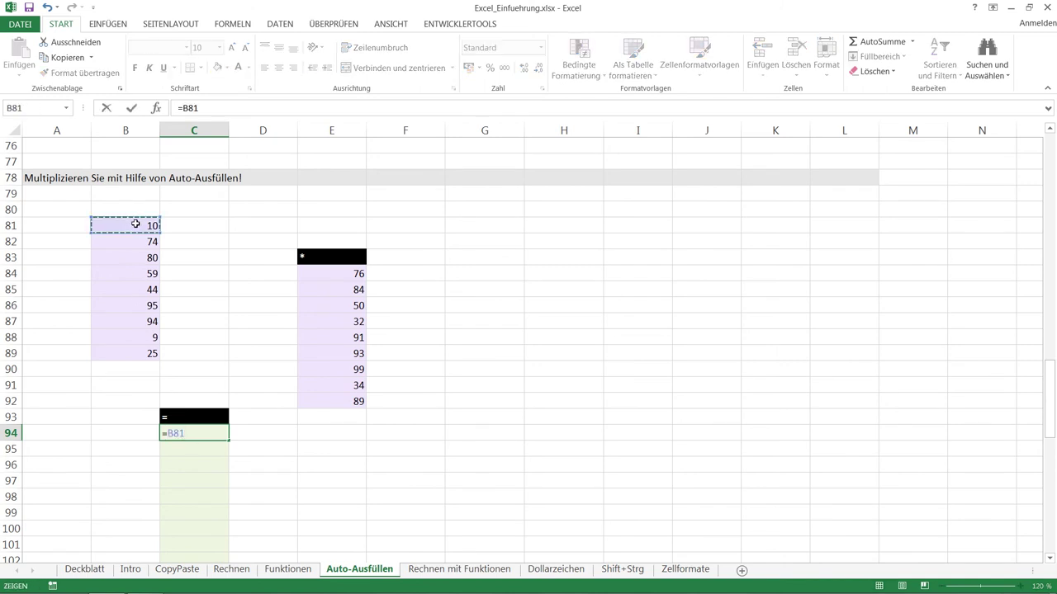
text(*)
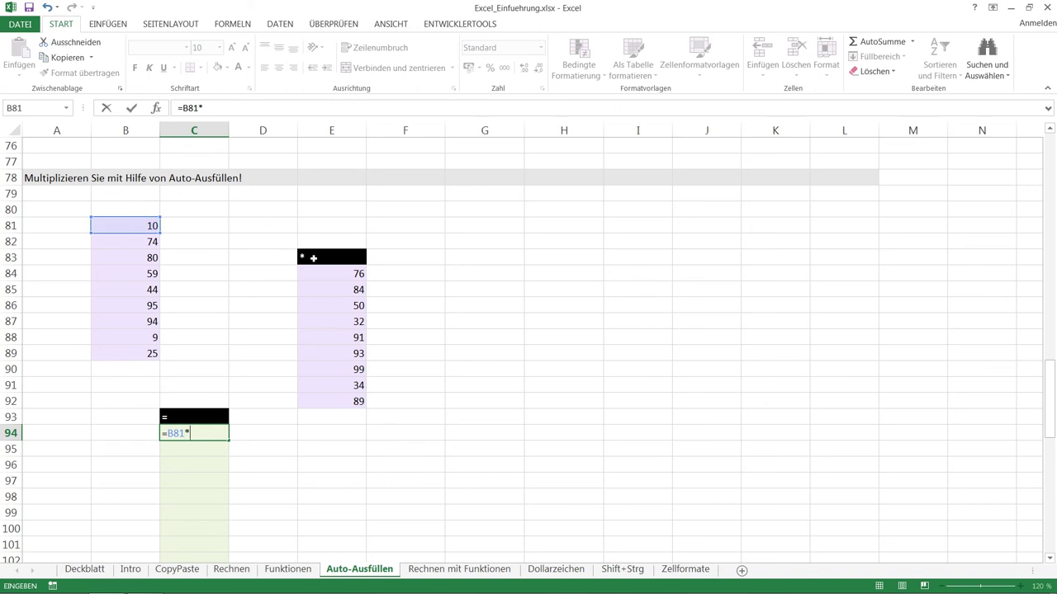
click(343, 276)
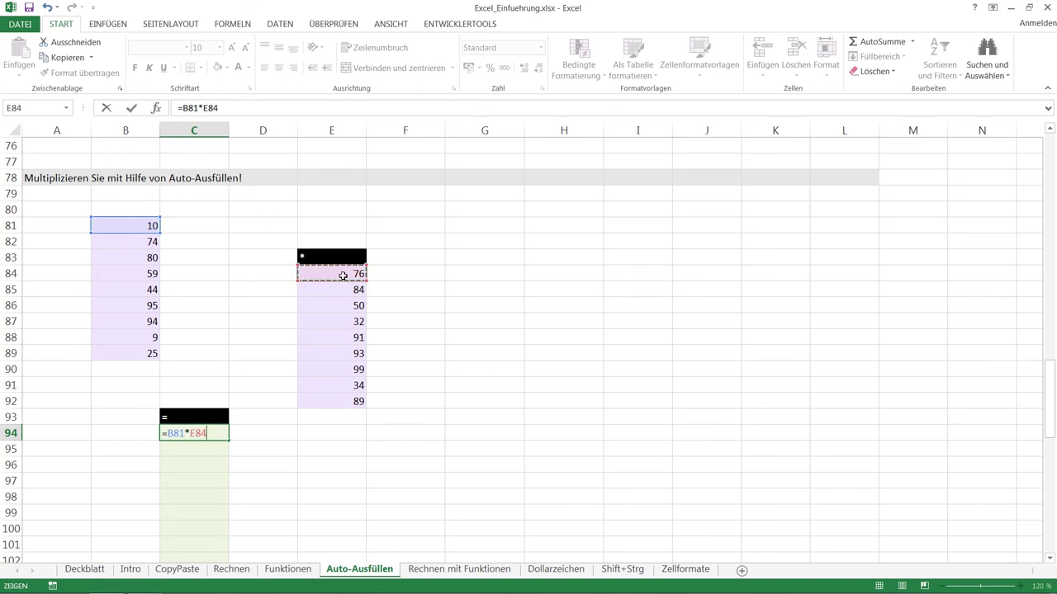
key(Return)
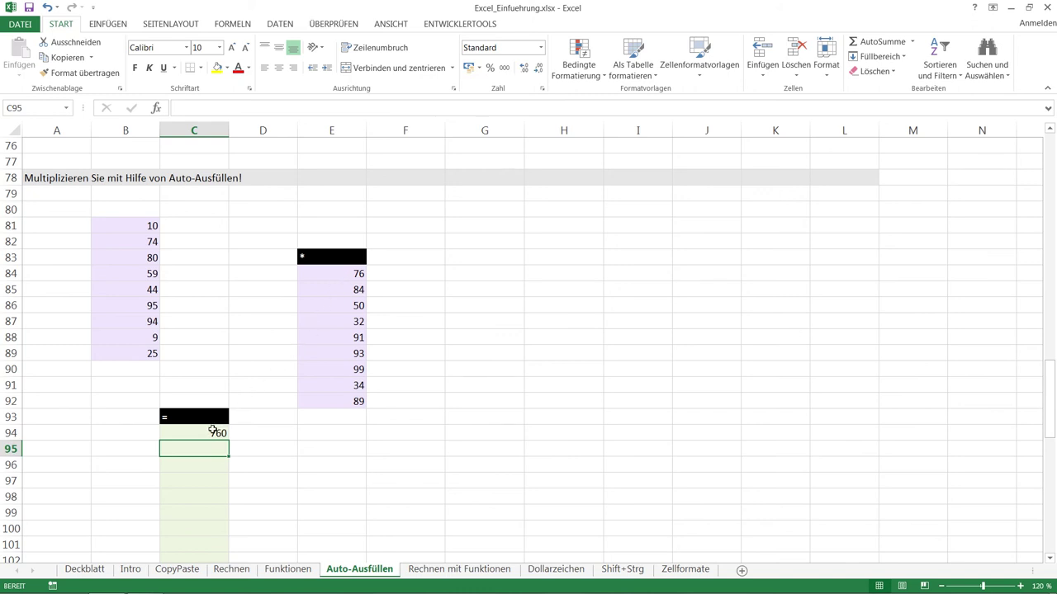
Copy the C94 product formula into C95:C102, giving products up to 2225.
click(214, 432)
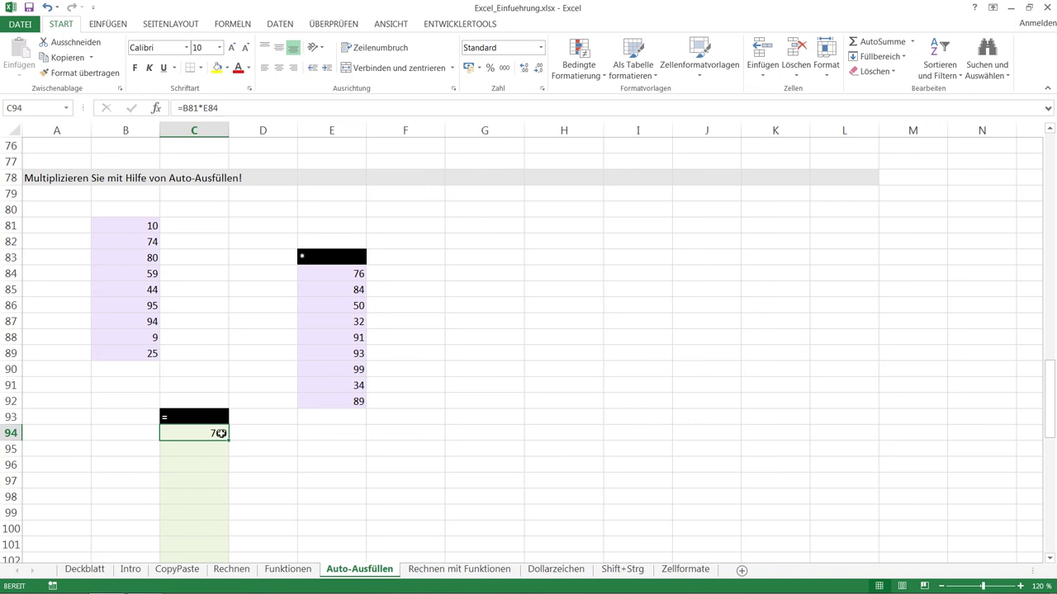
key(ctrl+c)
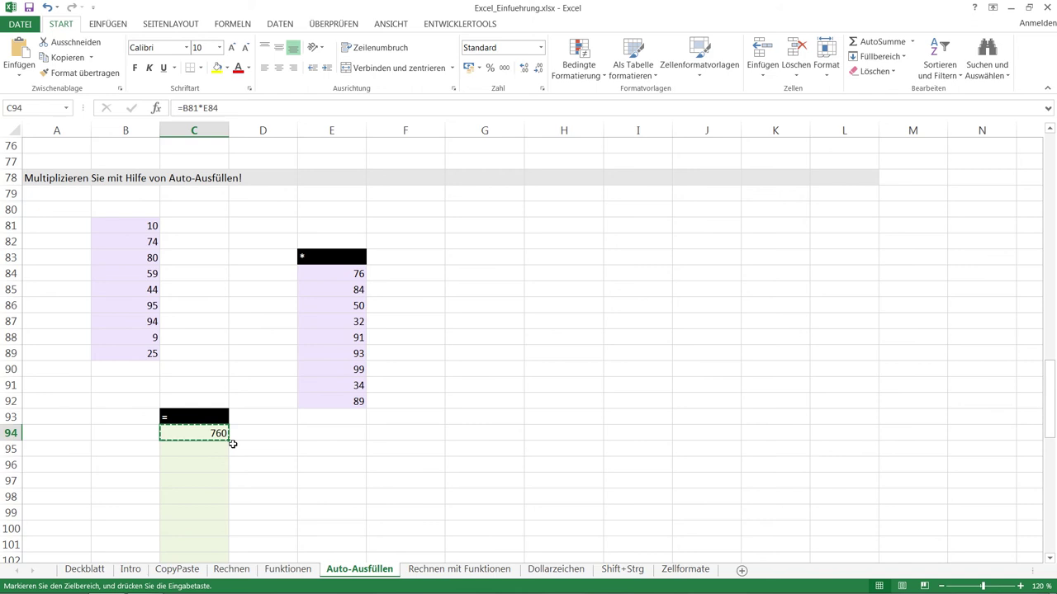
mouse_move(200, 433)
mouse_down()
mouse_move(199, 556)
mouse_move(192, 413)
mouse_up()
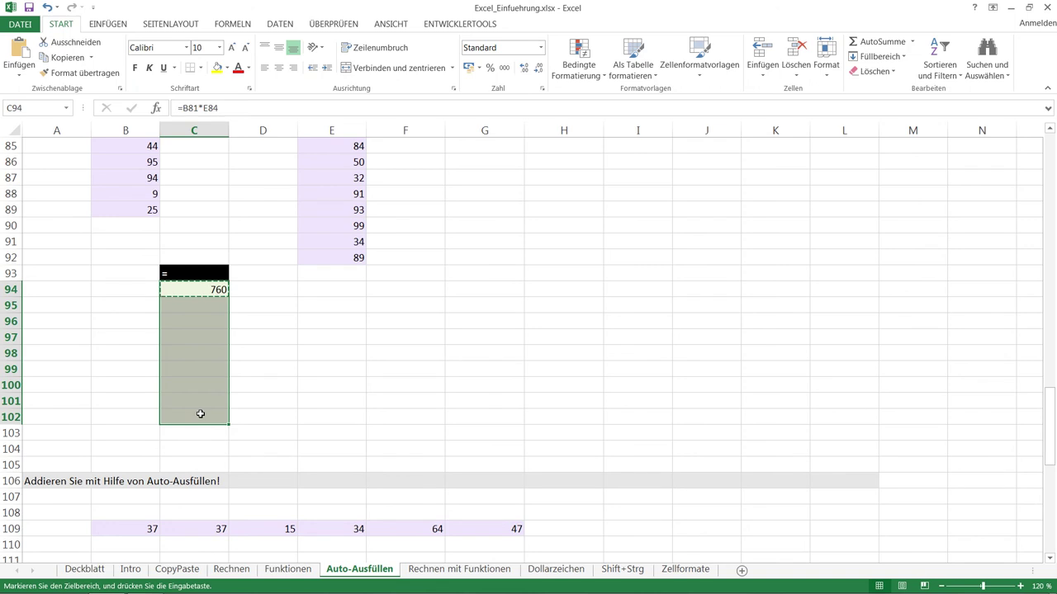
key(ctrl+v)
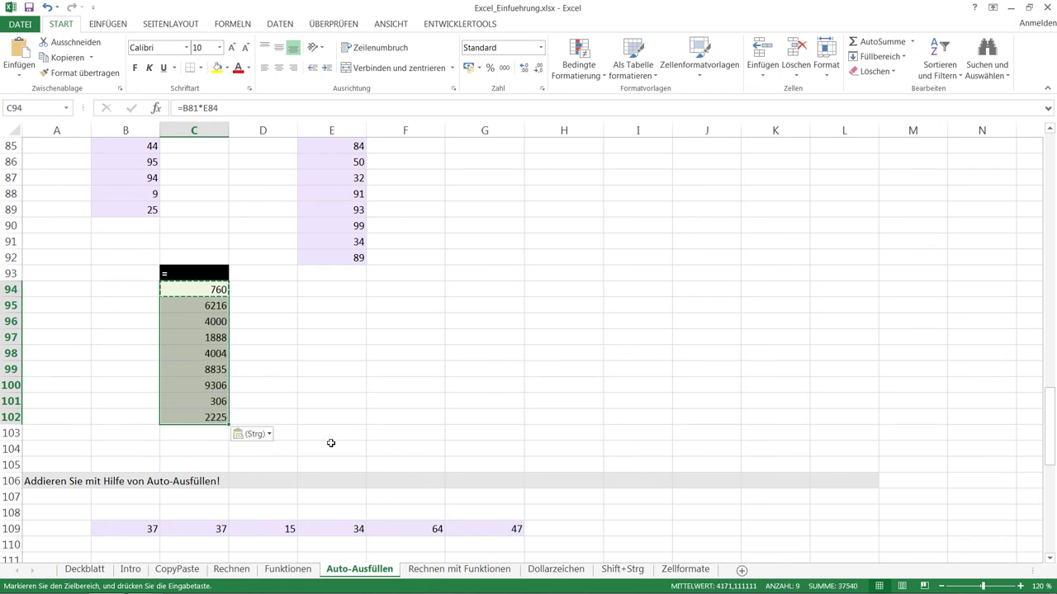
click(1049, 561)
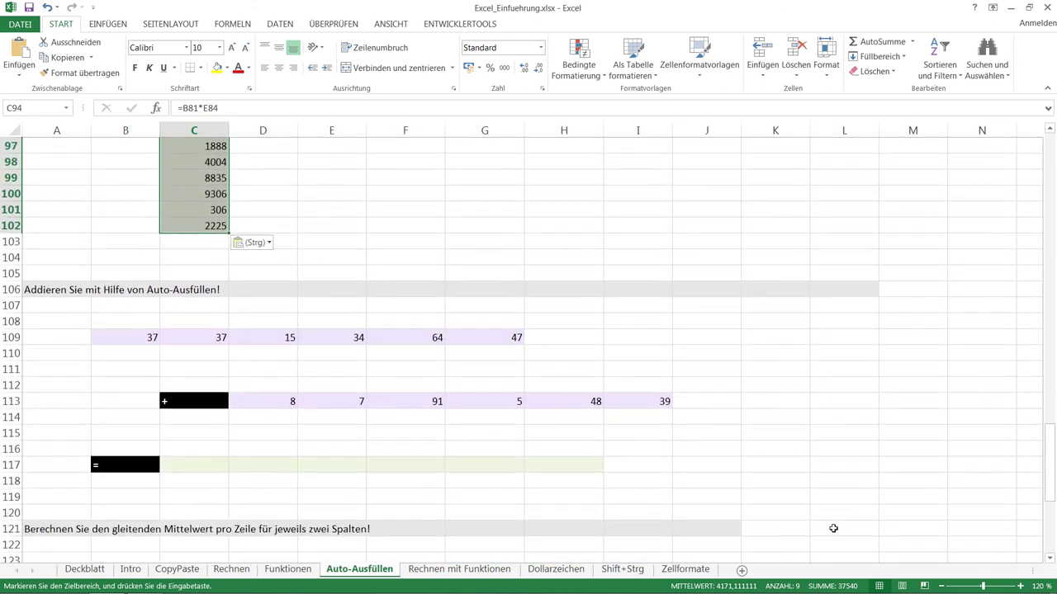
Enter =B109+D113 in C117, giving 45.
click(187, 465)
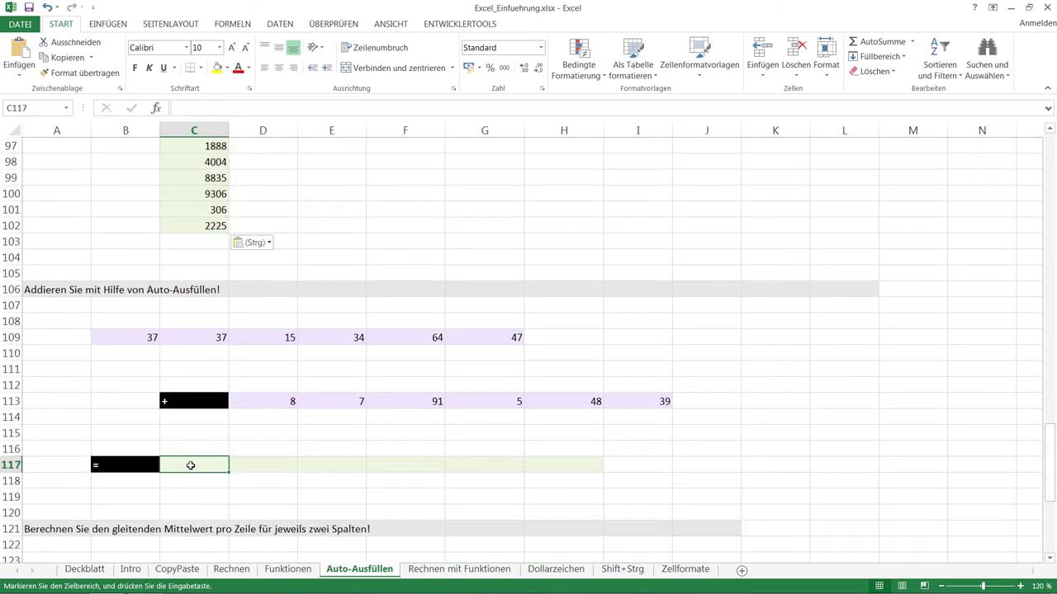
text(=)
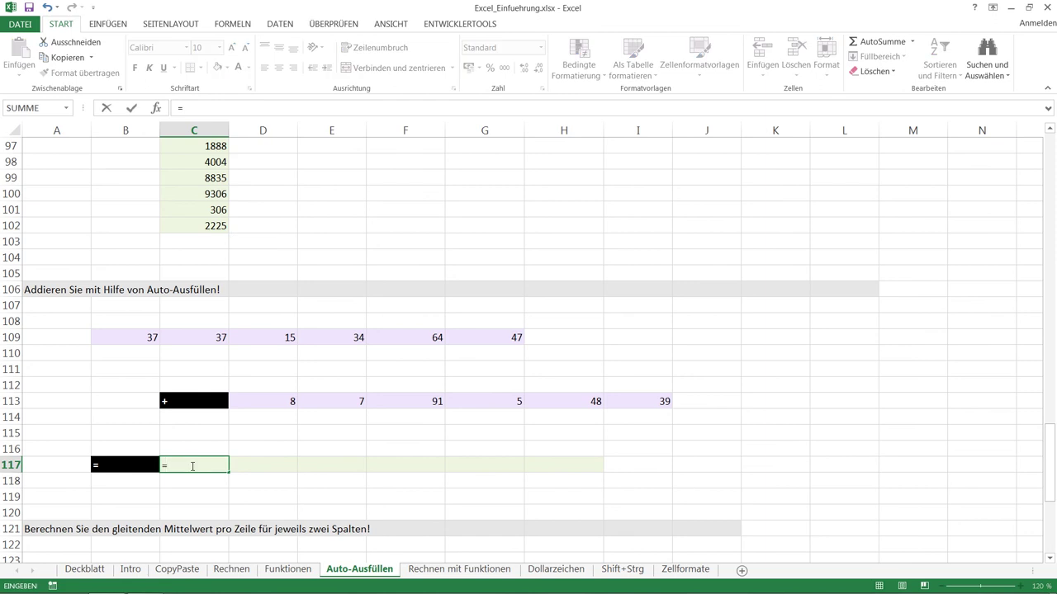
click(148, 337)
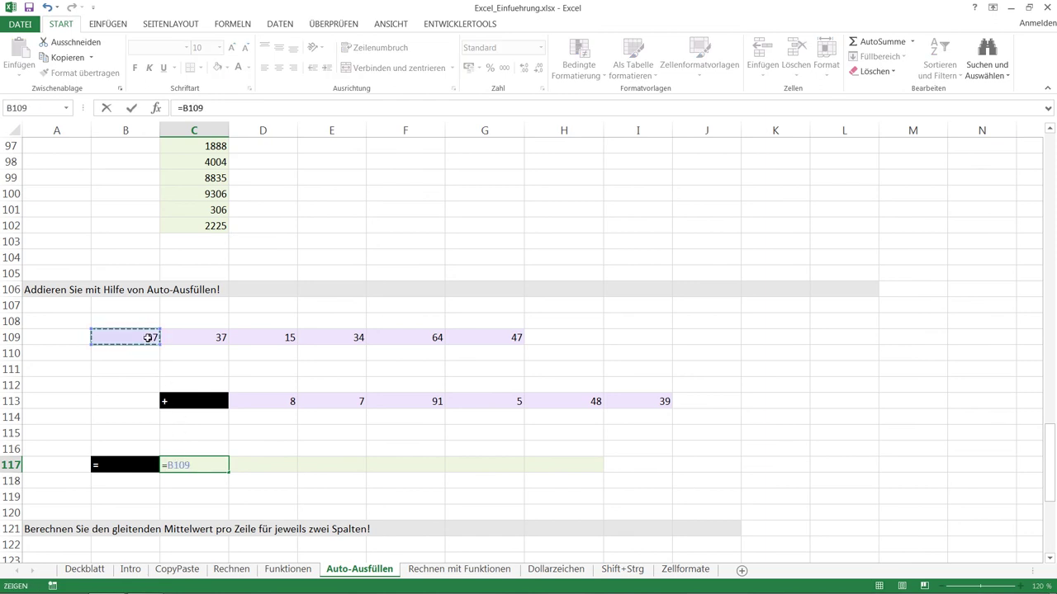
text(+)
click(263, 400)
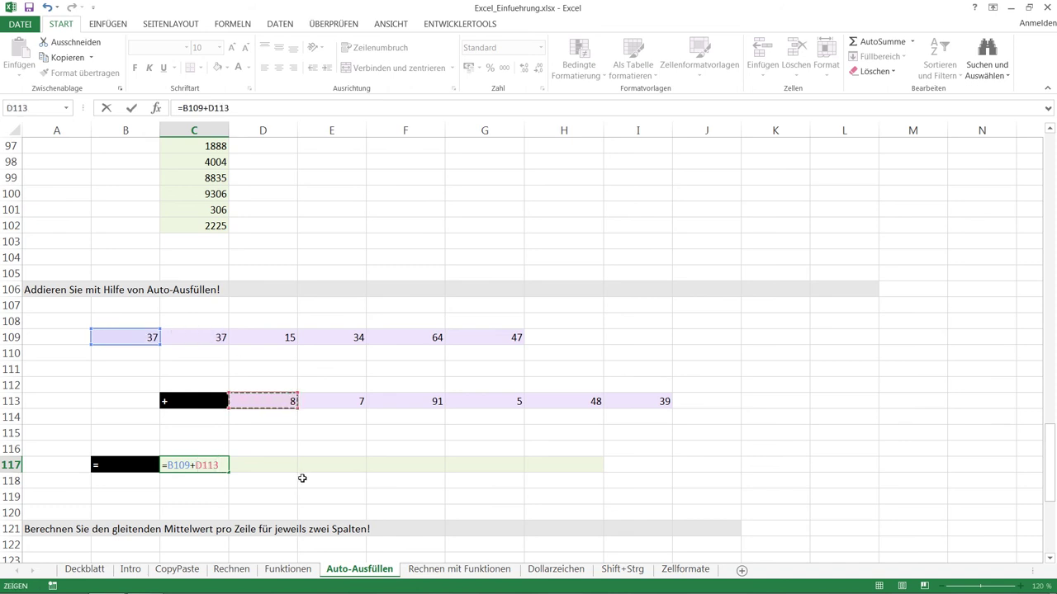
key(Return)
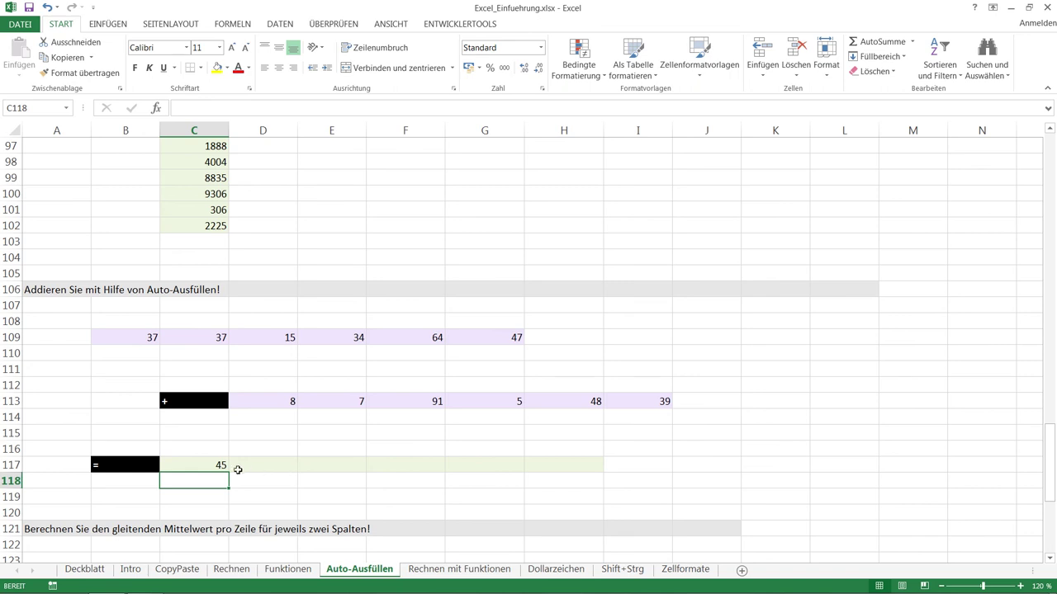
Copy the C117 sum into D117:H117, giving 44, 106, 39, 112 and 86.
click(206, 466)
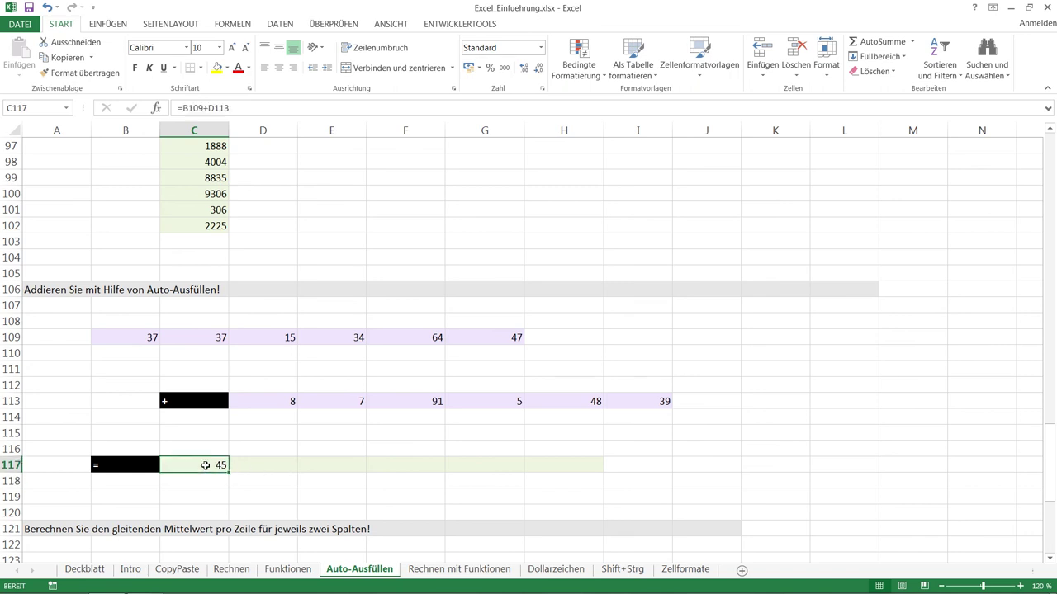
key(ctrl+c)
drag(201, 465, 529, 462)
key(ctrl+v)
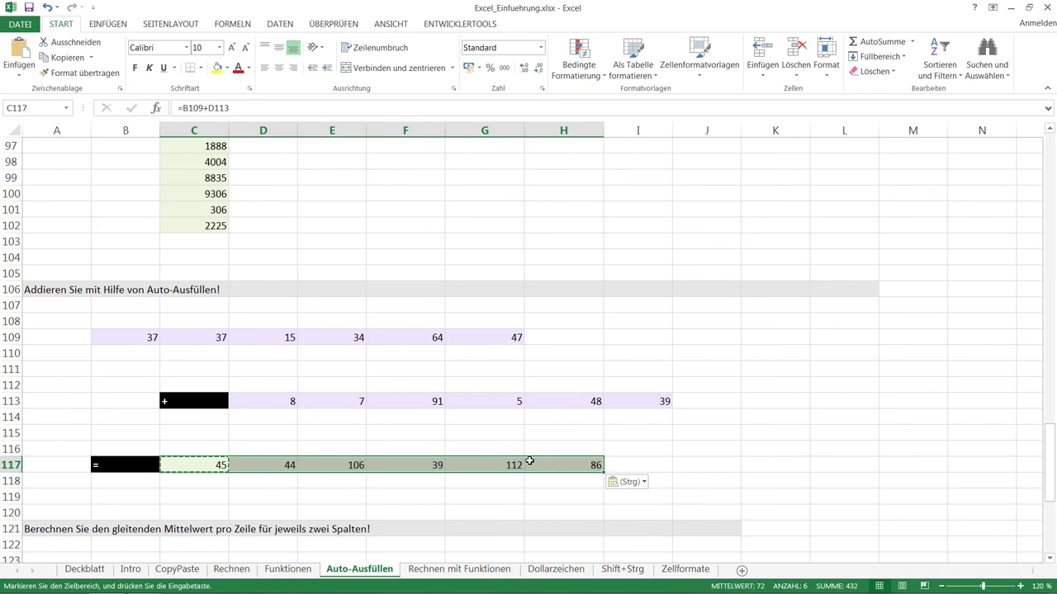
Scroll to the Mittelwert table, look over its empty A,B, B,C and C,D columns, and select F125.
click(1049, 558)
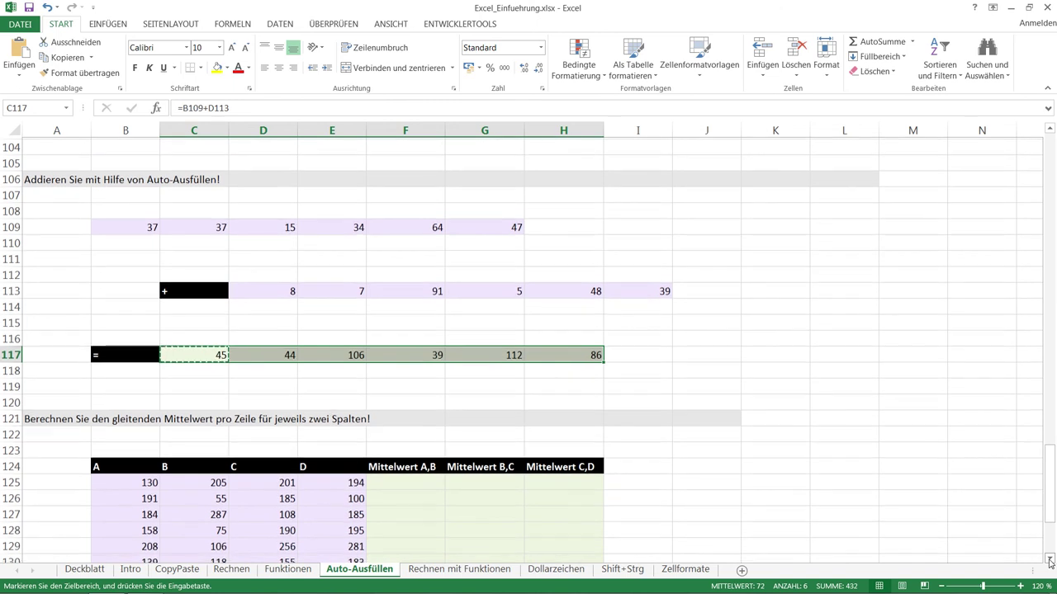
drag(1050, 562, 937, 507)
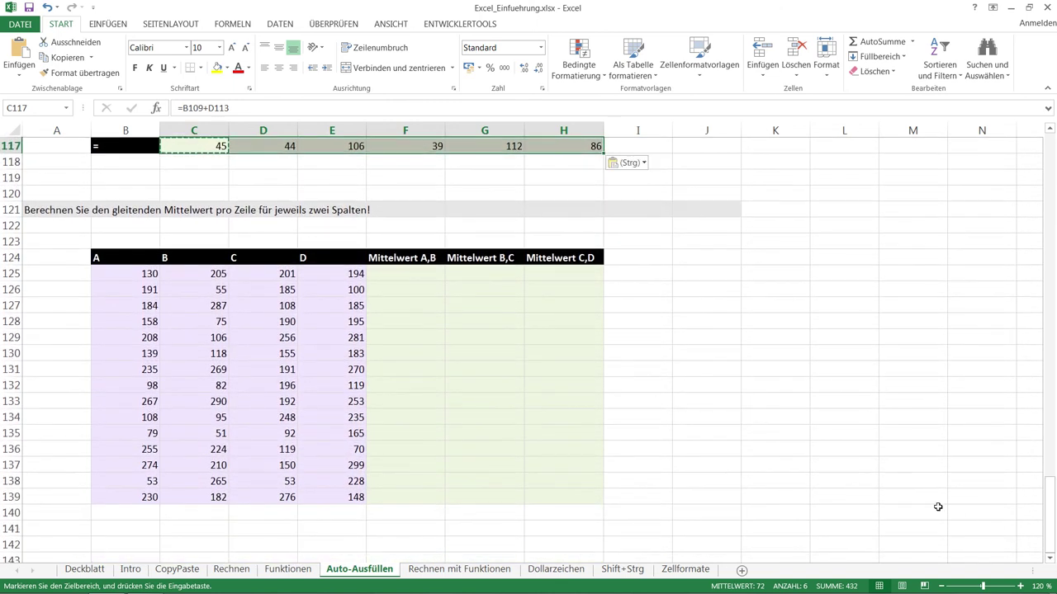
click(426, 278)
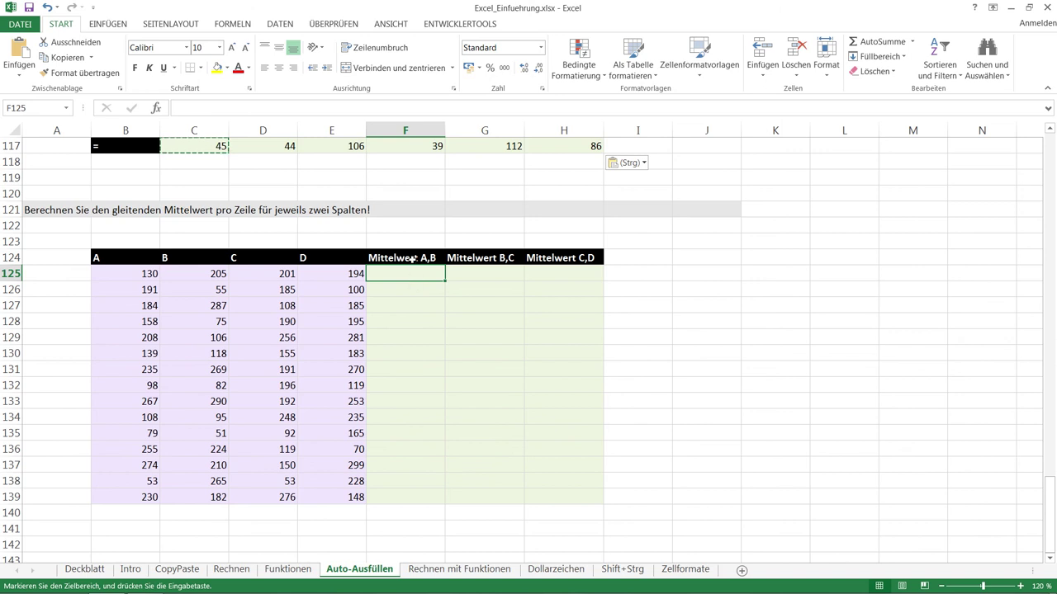
drag(407, 279, 405, 496)
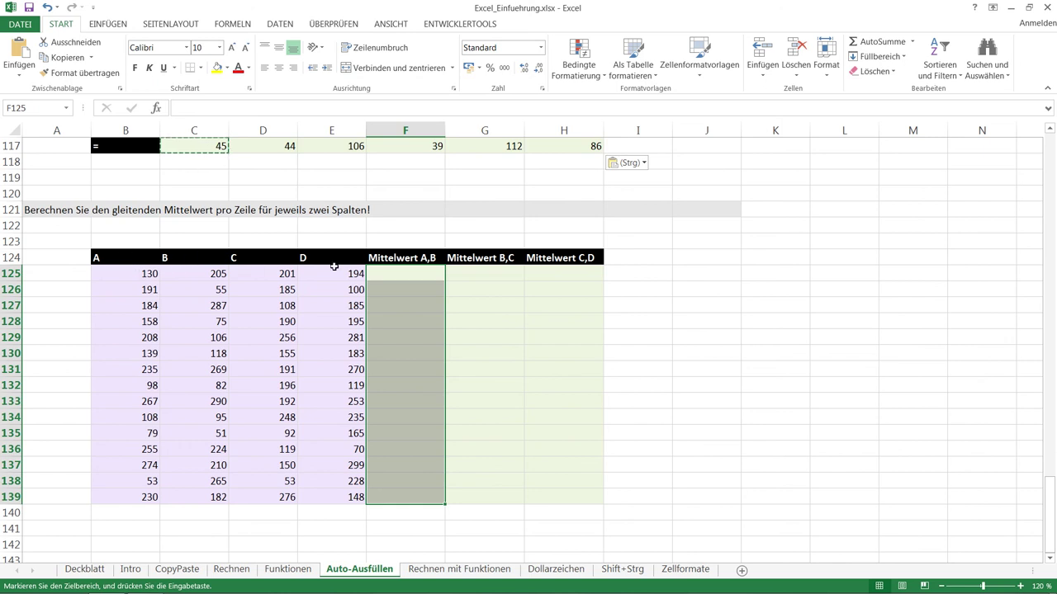
drag(484, 270, 479, 499)
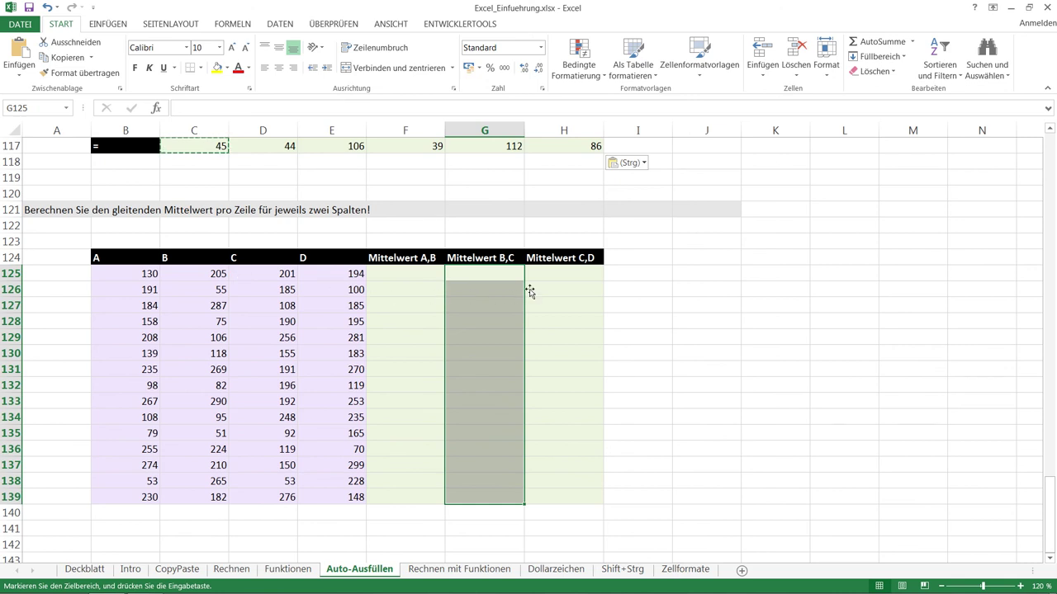
drag(579, 269, 574, 497)
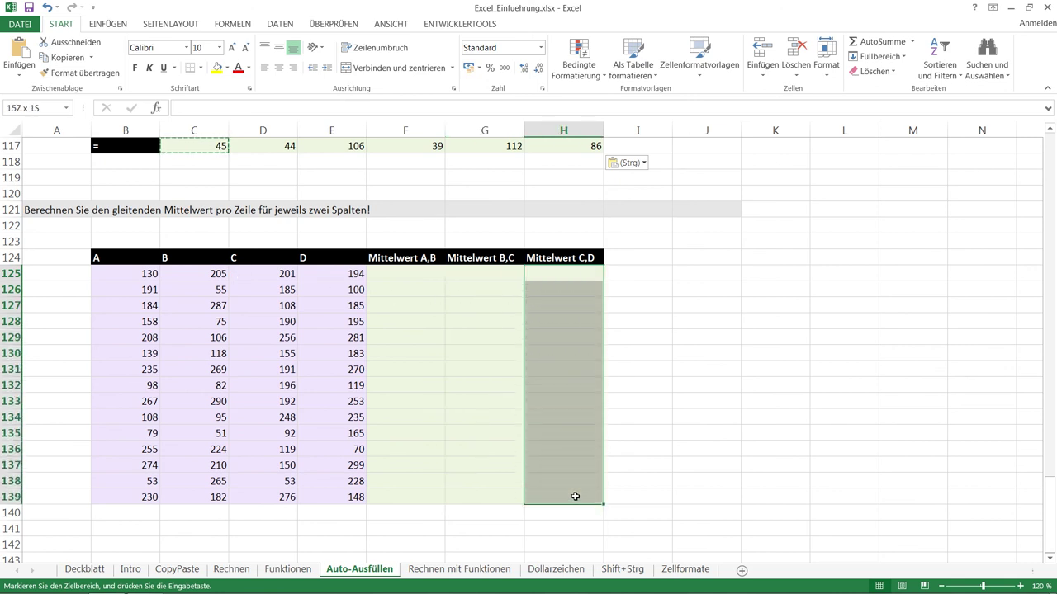
click(407, 275)
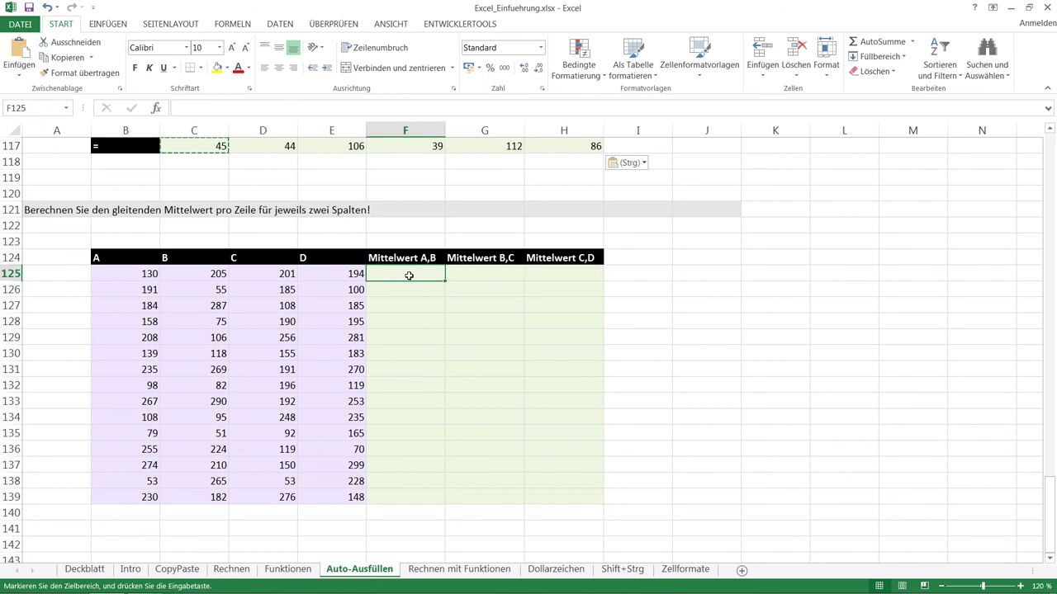
Enter =MITTELWERT(B125:C125) in F125, giving 167,5.
text(=mittelwer)
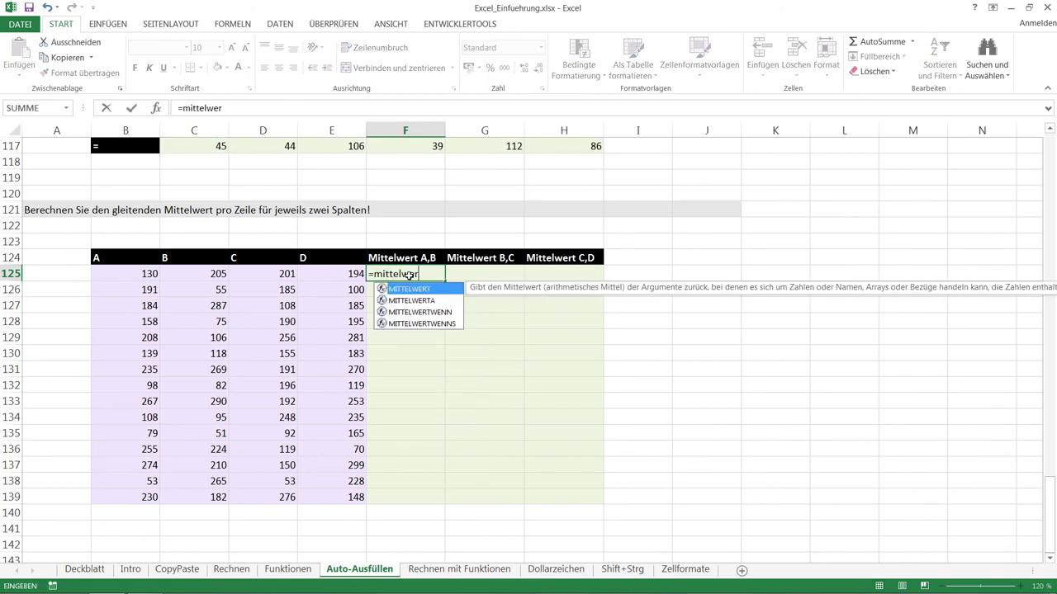
text(t()
click(149, 274)
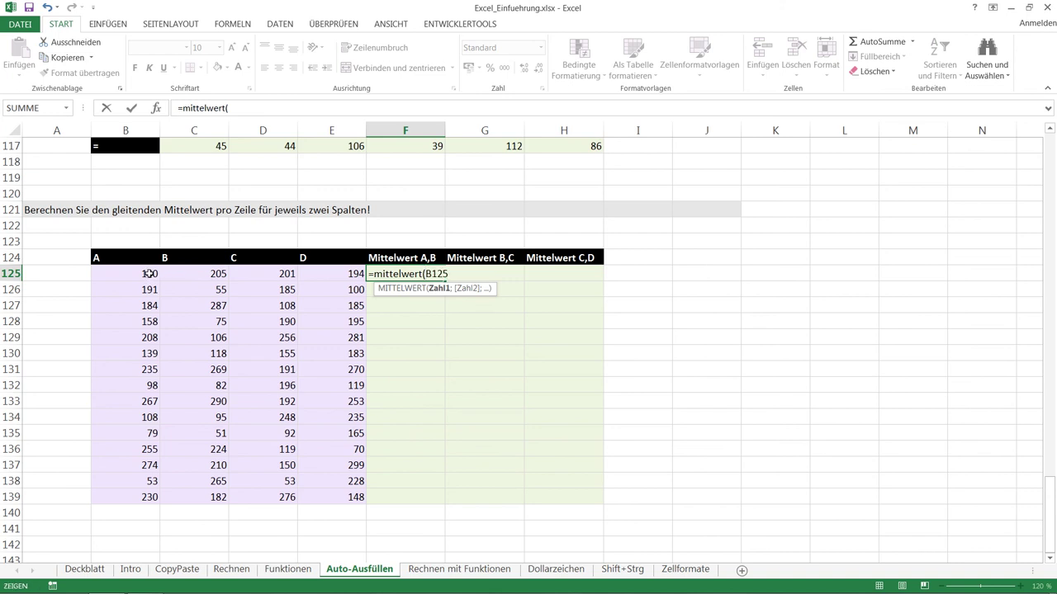
drag(148, 273, 189, 274)
text())
key(Return)
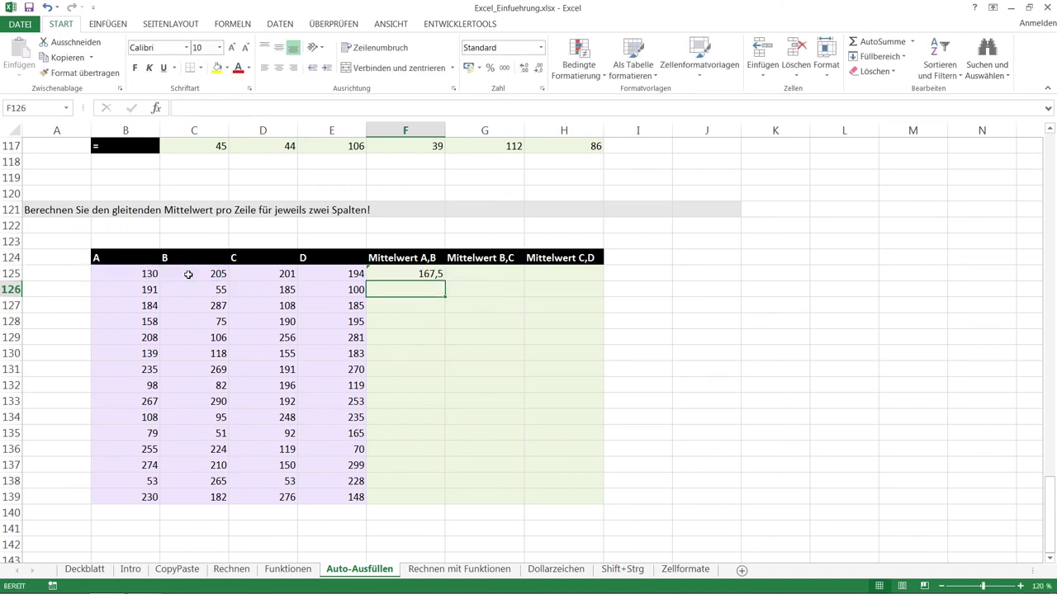
Try autofilling the F125 average across the Mittelwert table, then undo the fill.
click(390, 273)
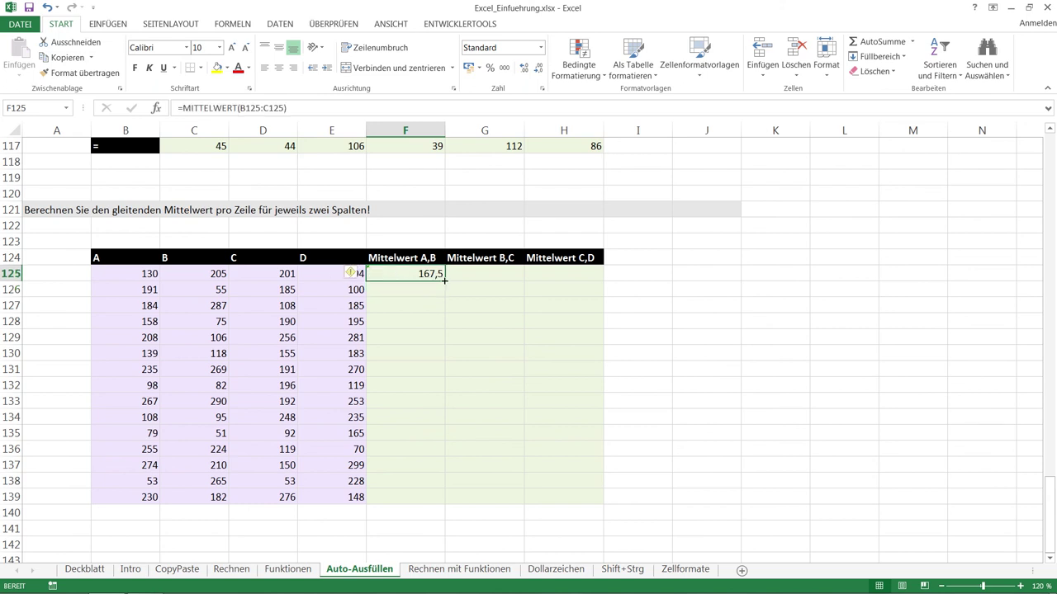
drag(444, 281, 596, 275)
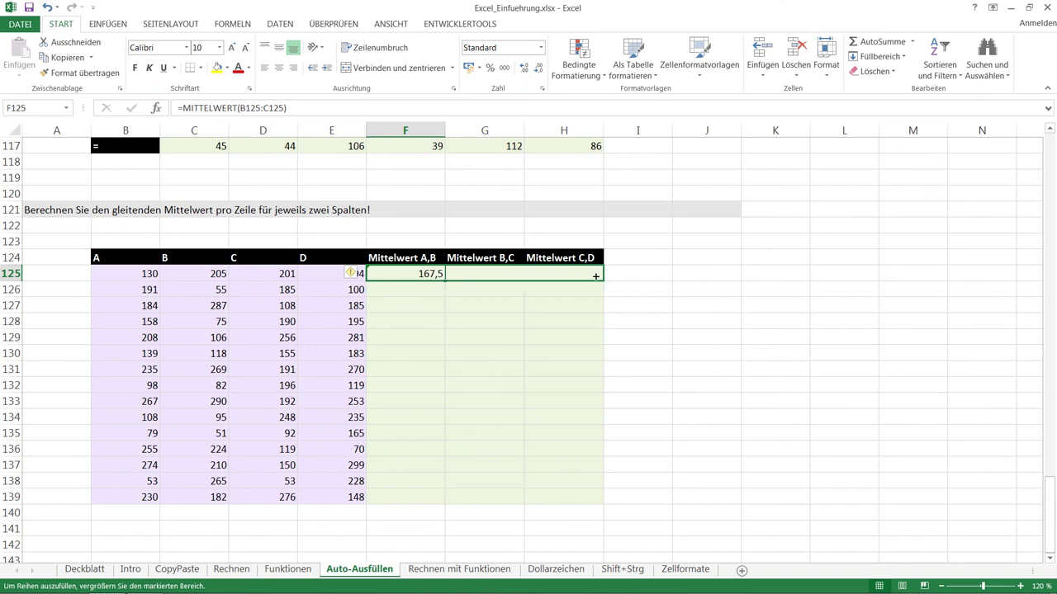
drag(596, 277, 580, 502)
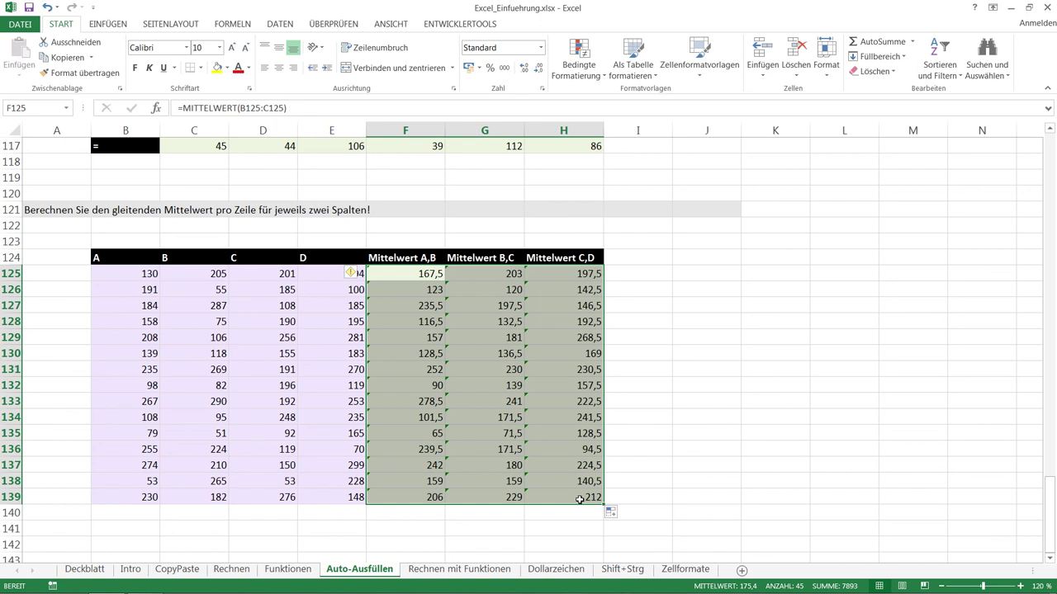
key(ctrl+z)
key(ctrl+z)
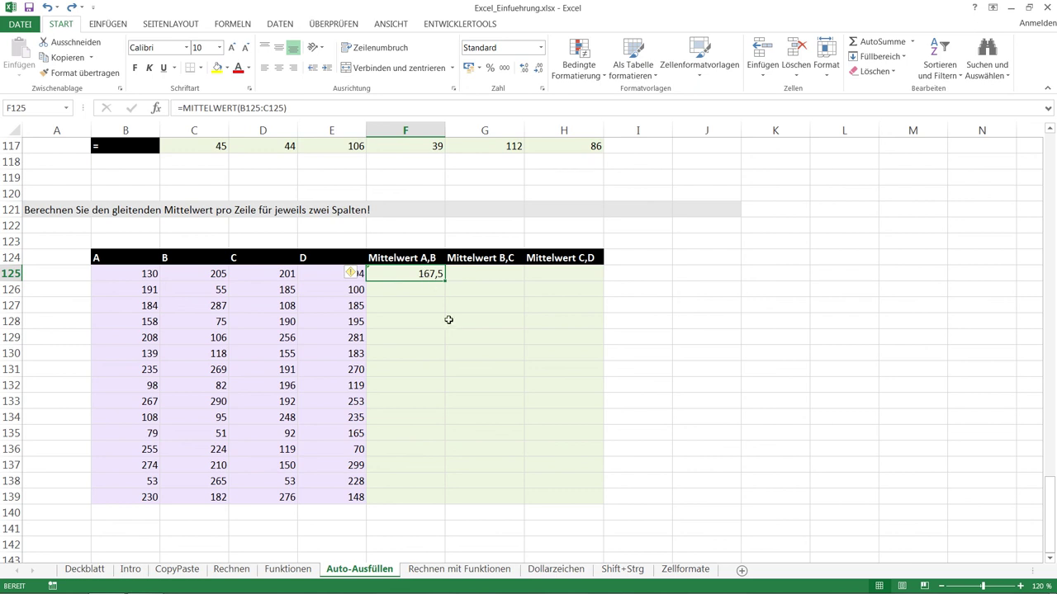
Paste the F125 average formula into F125:H139 and open the error warning options beside F125.
key(ctrl+c)
drag(421, 275, 586, 498)
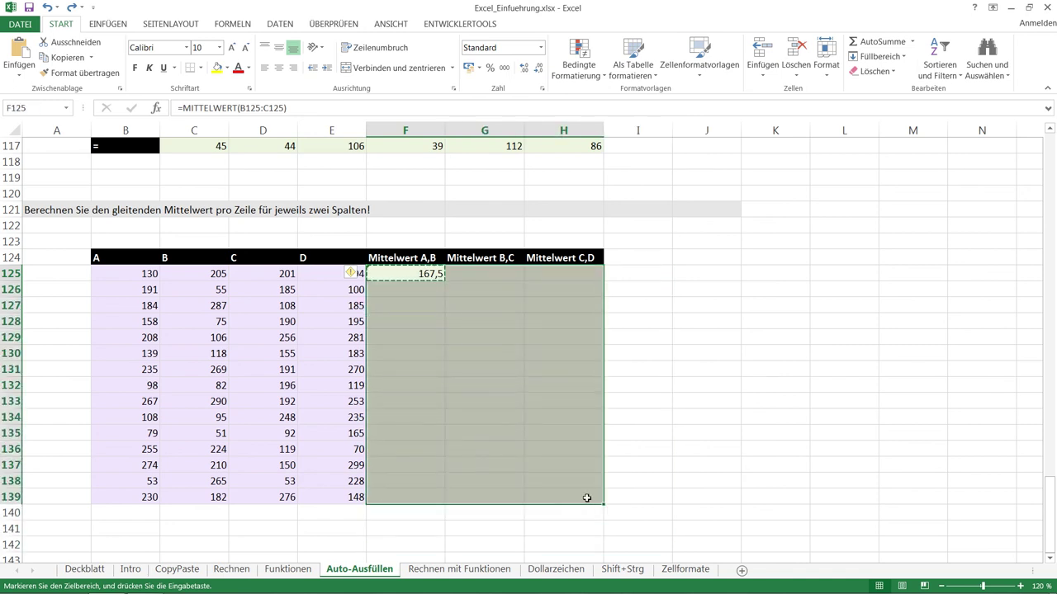
key(ctrl+v)
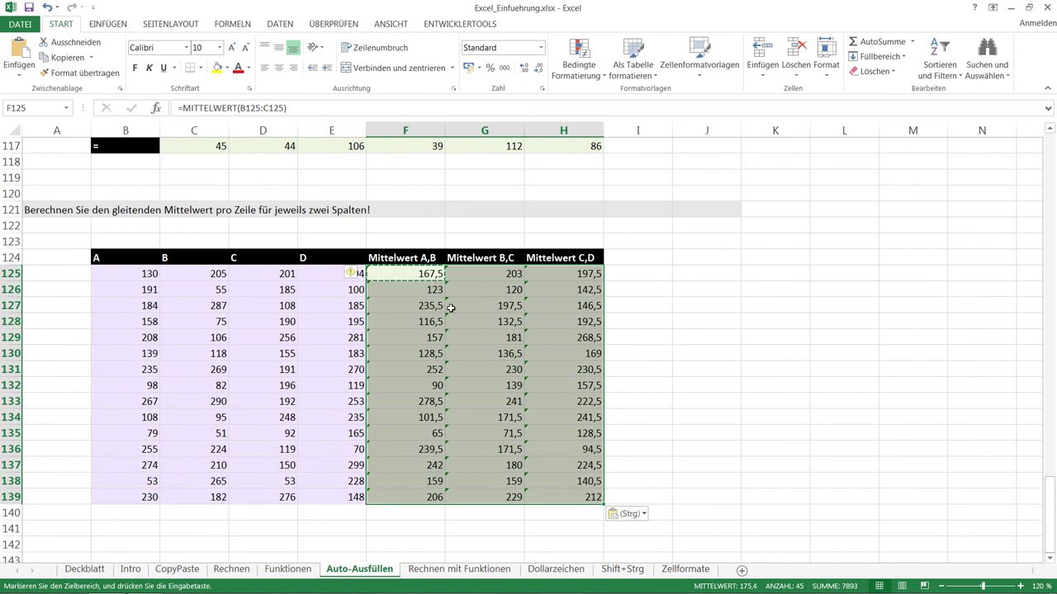
click(359, 274)
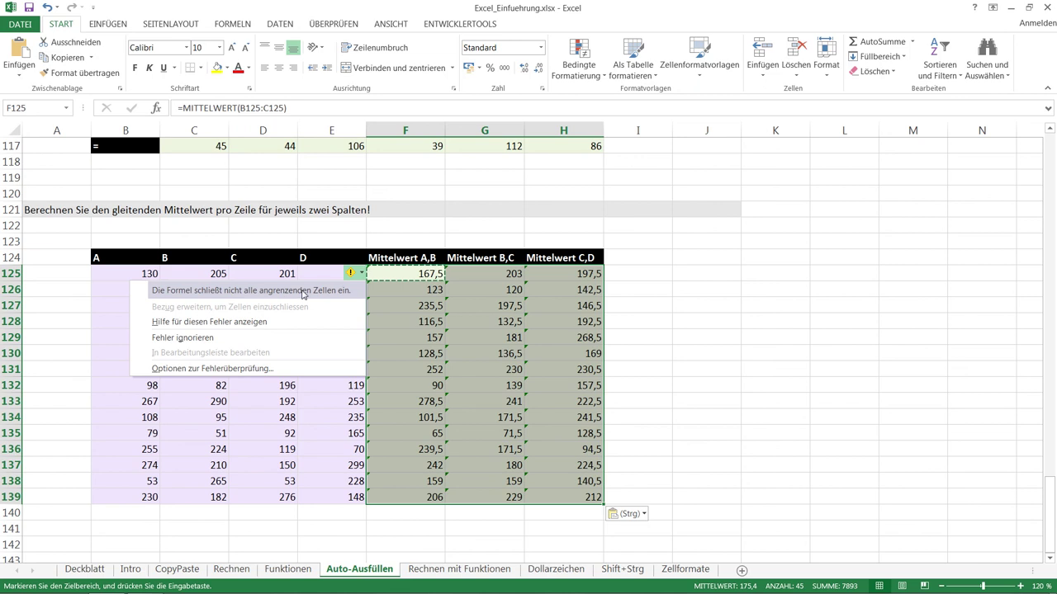
Dismiss the error options and inspect F125's formula, cancelling the attempted B125:D125 range change.
click(412, 273)
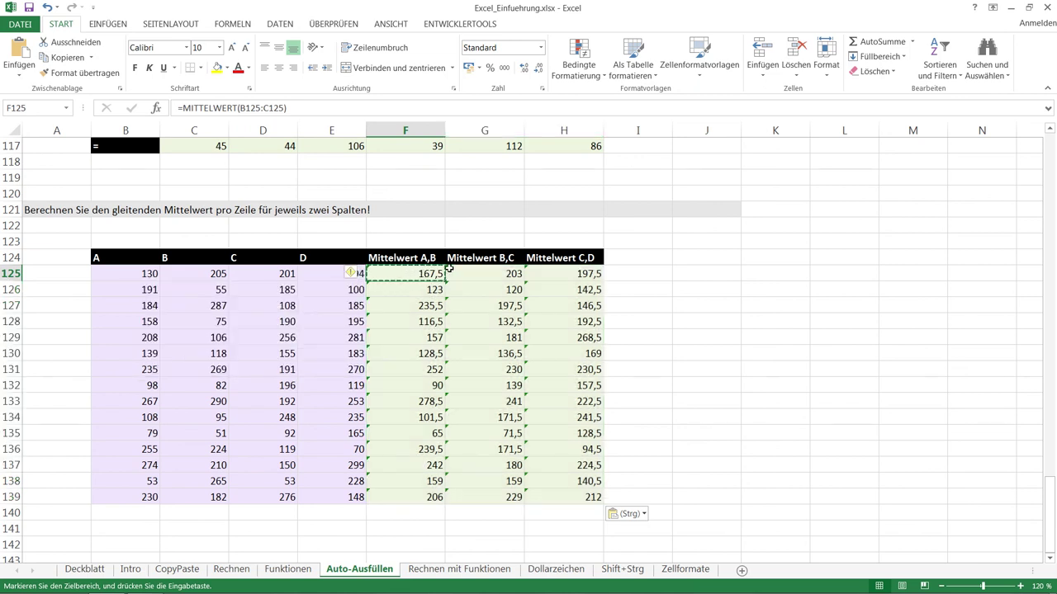
double_click(432, 277)
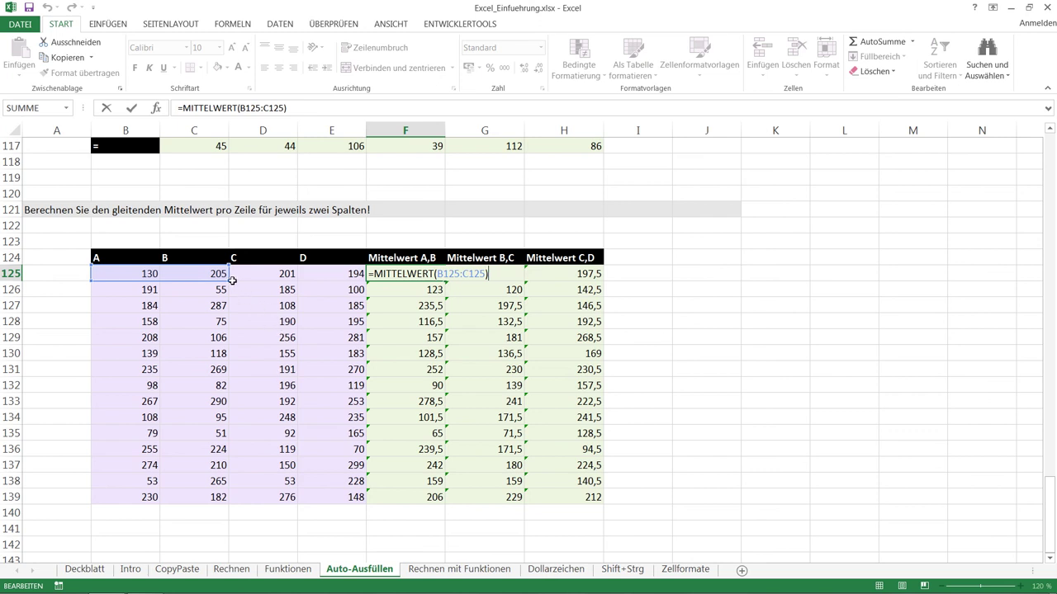
drag(228, 282, 359, 273)
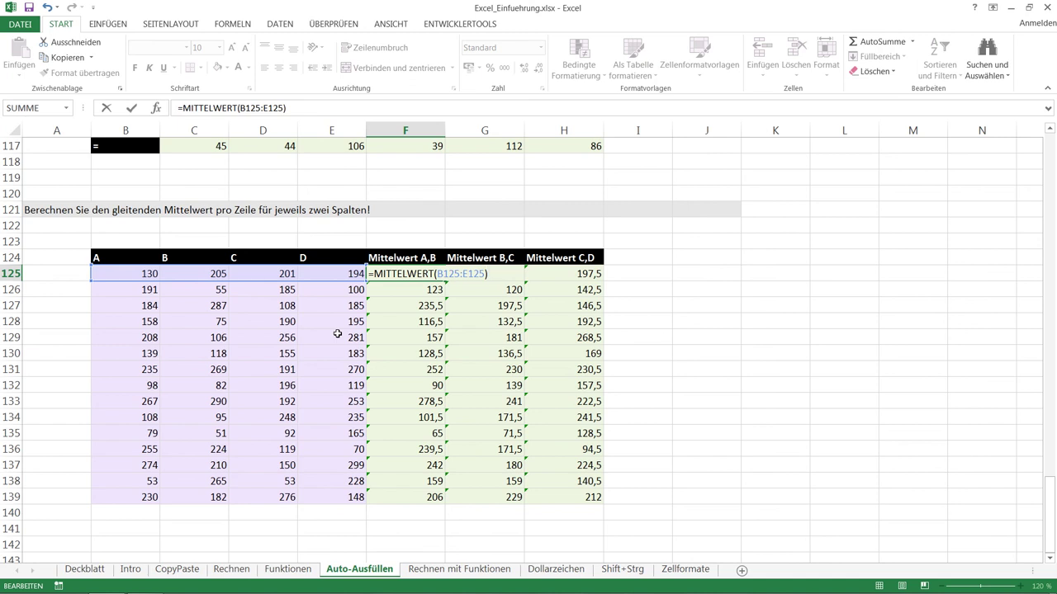
key(Escape)
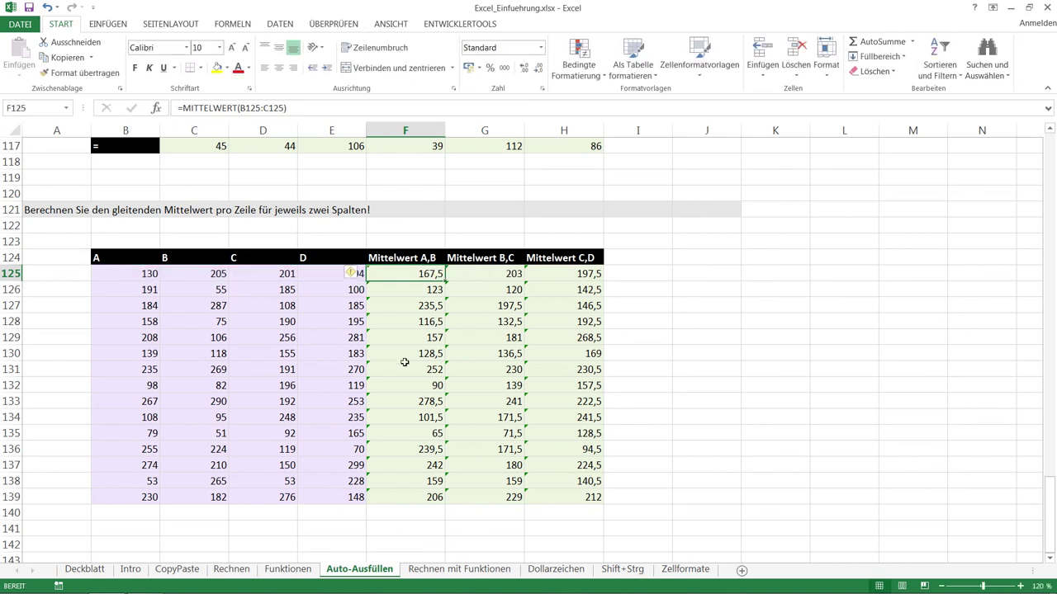